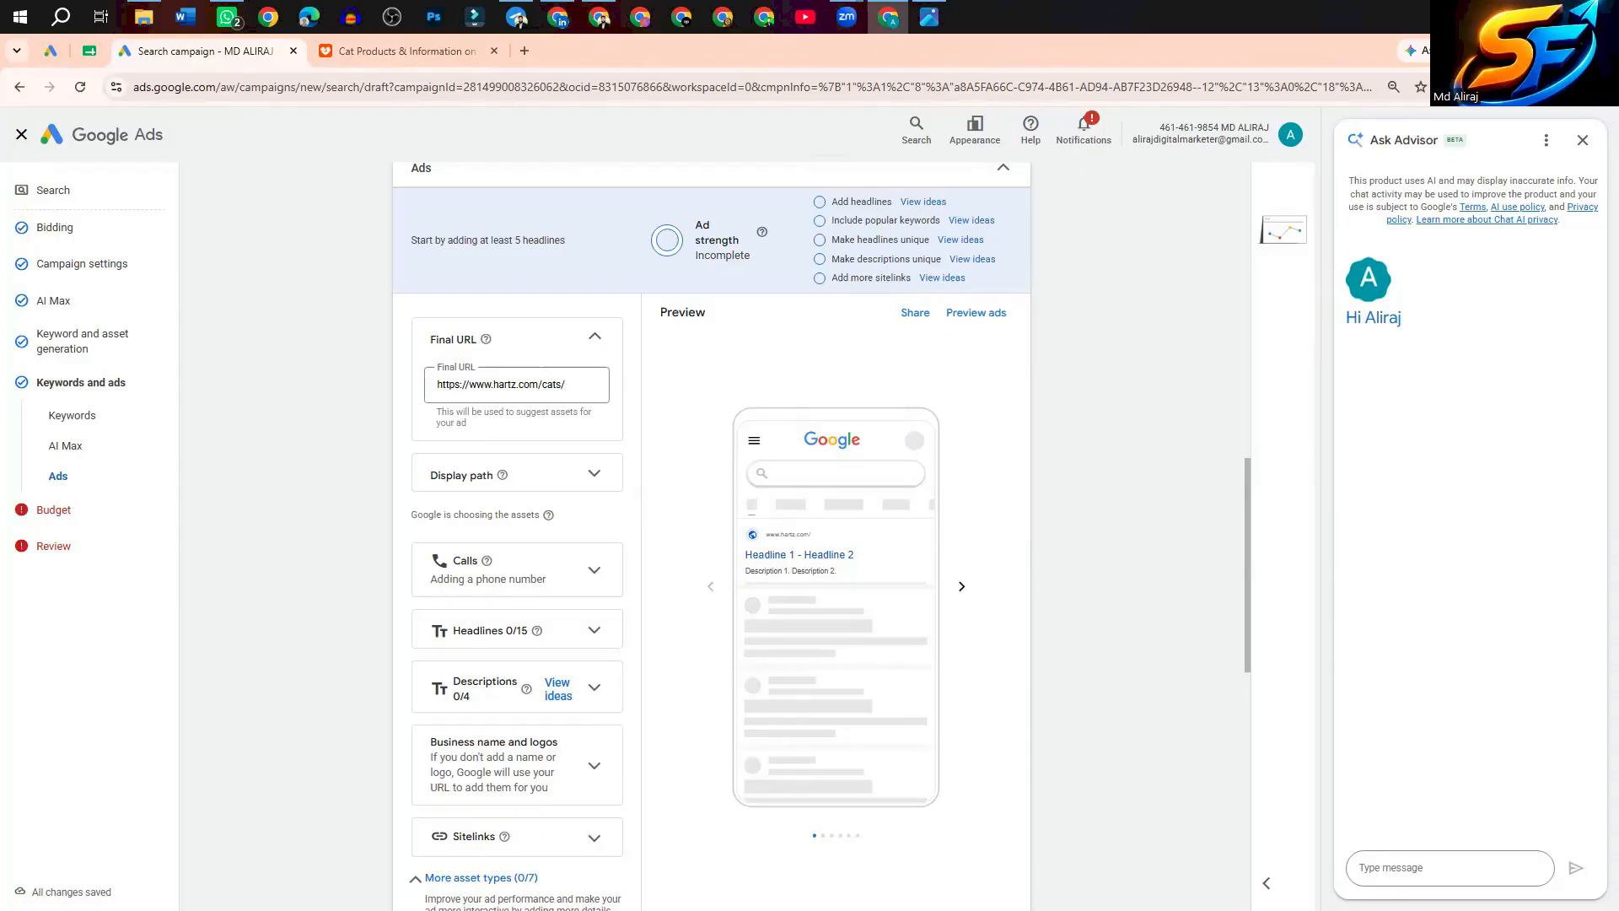
Review the annotated search ad screenshot, then return to the Google Ads campaign and select the ad's Final URL
click(929, 19)
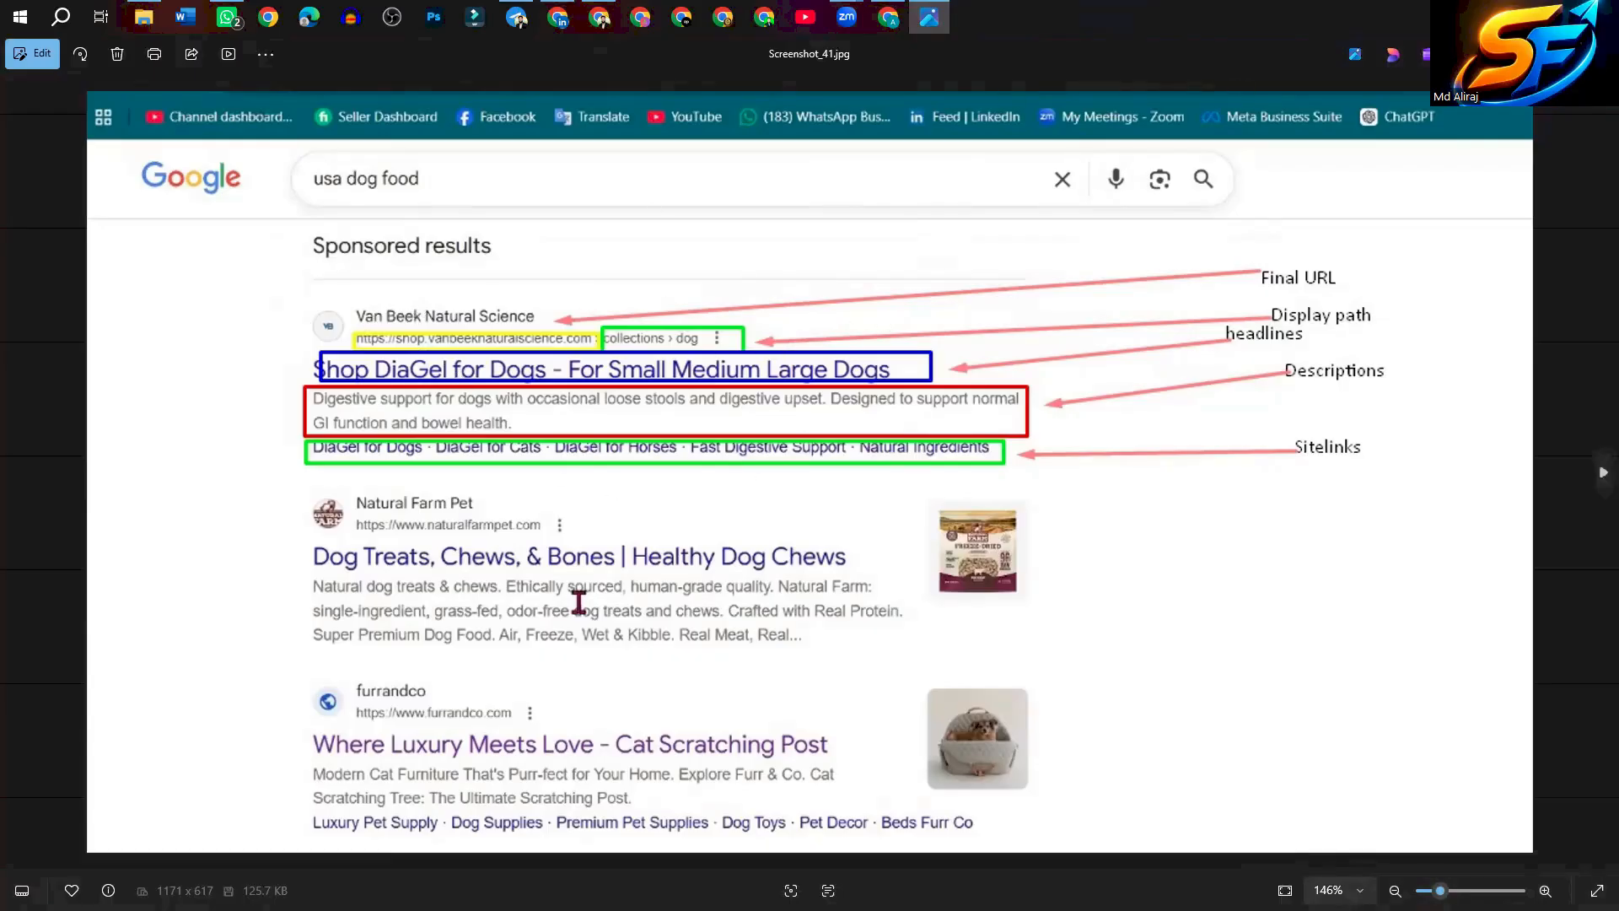
key(alt+Tab)
click(514, 382)
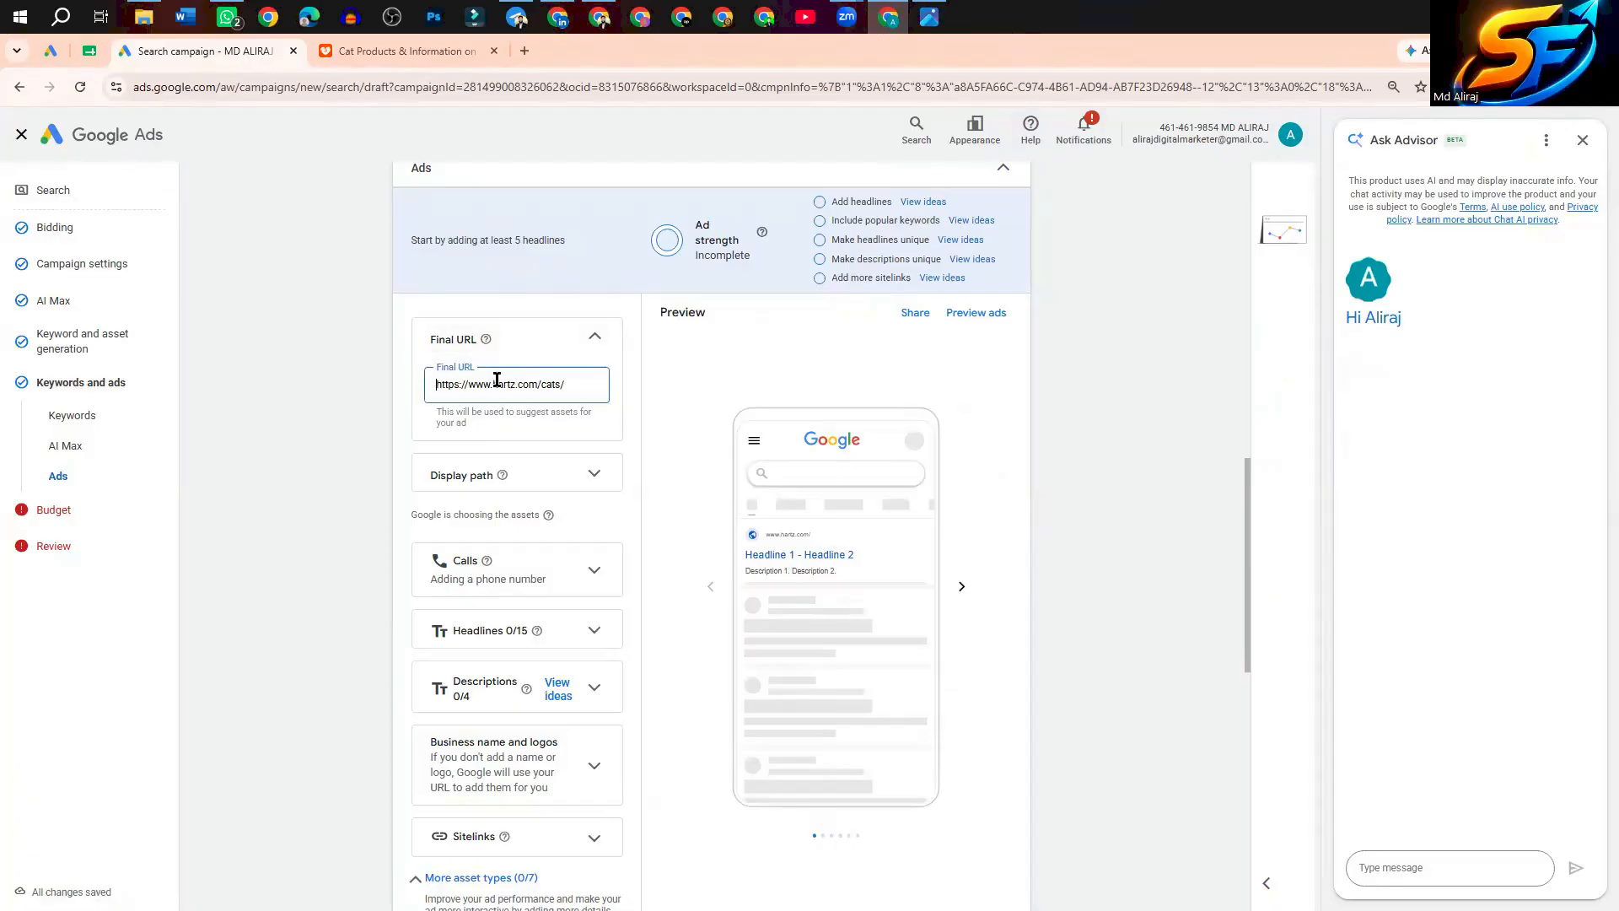
triple_click(552, 383)
Switch to the Hartz website and examine the Cats page, its address and its product categories
click(411, 56)
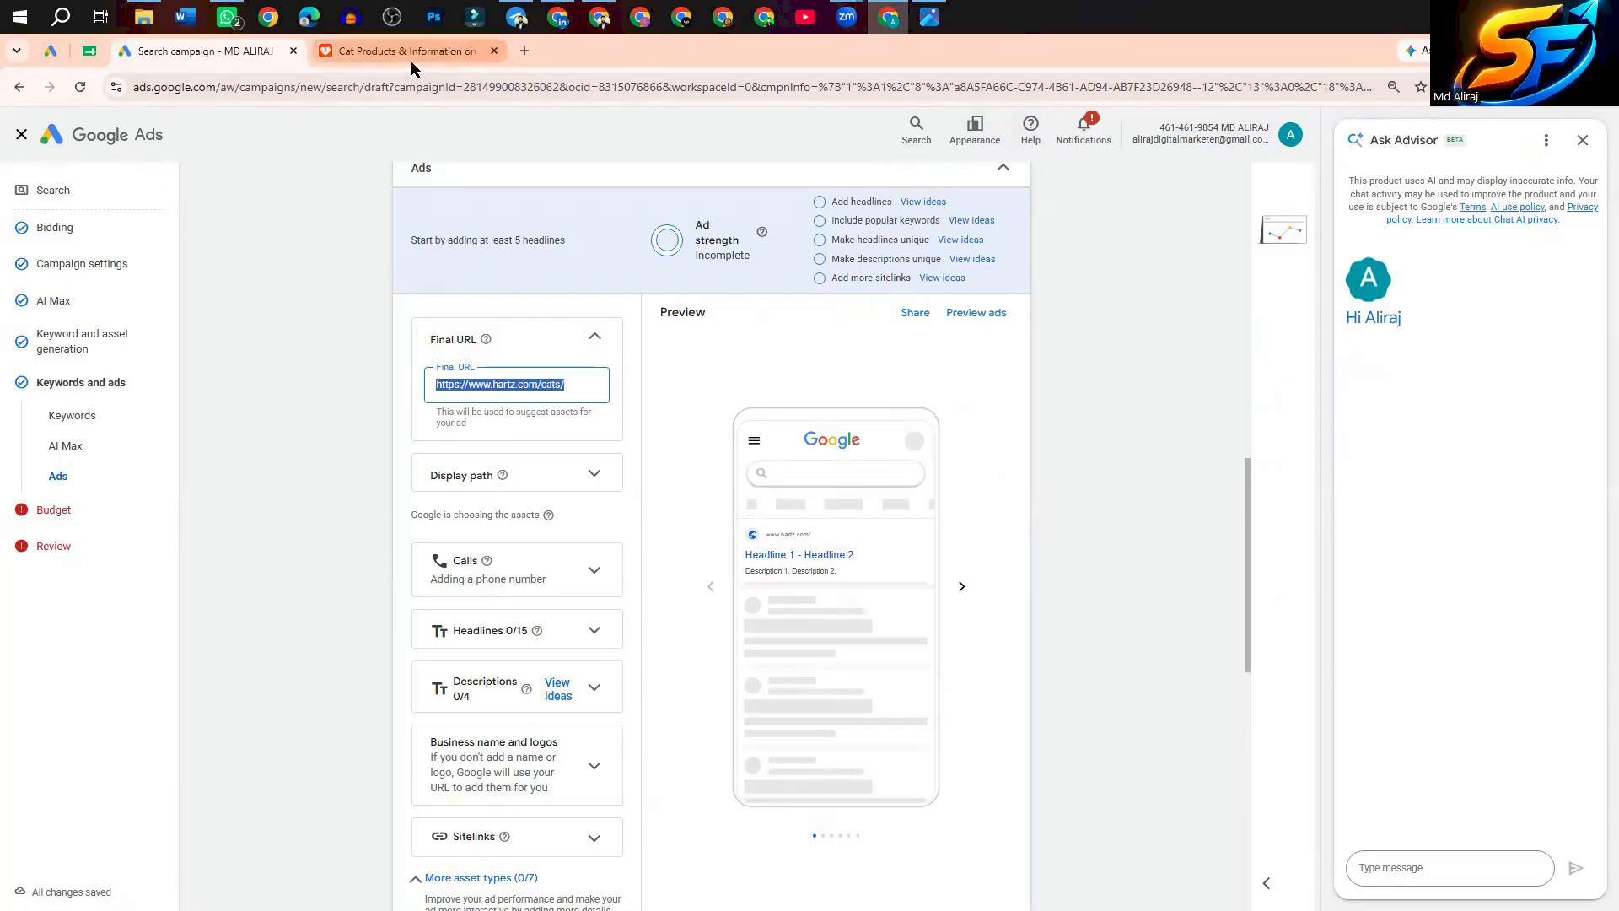
click(359, 95)
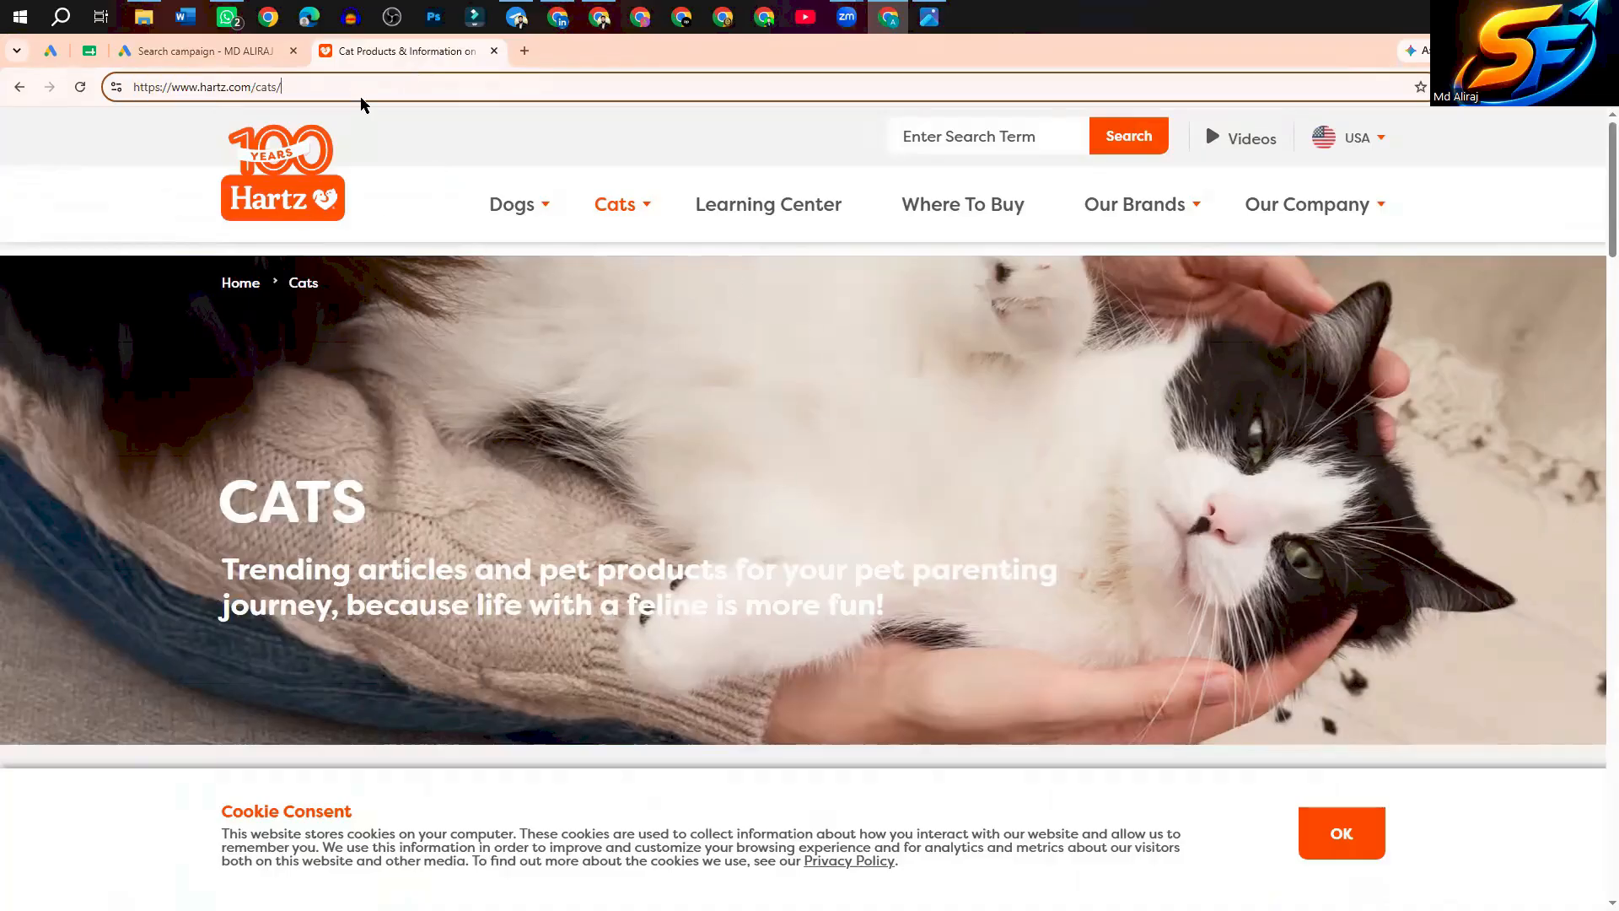
mouse_move(614, 217)
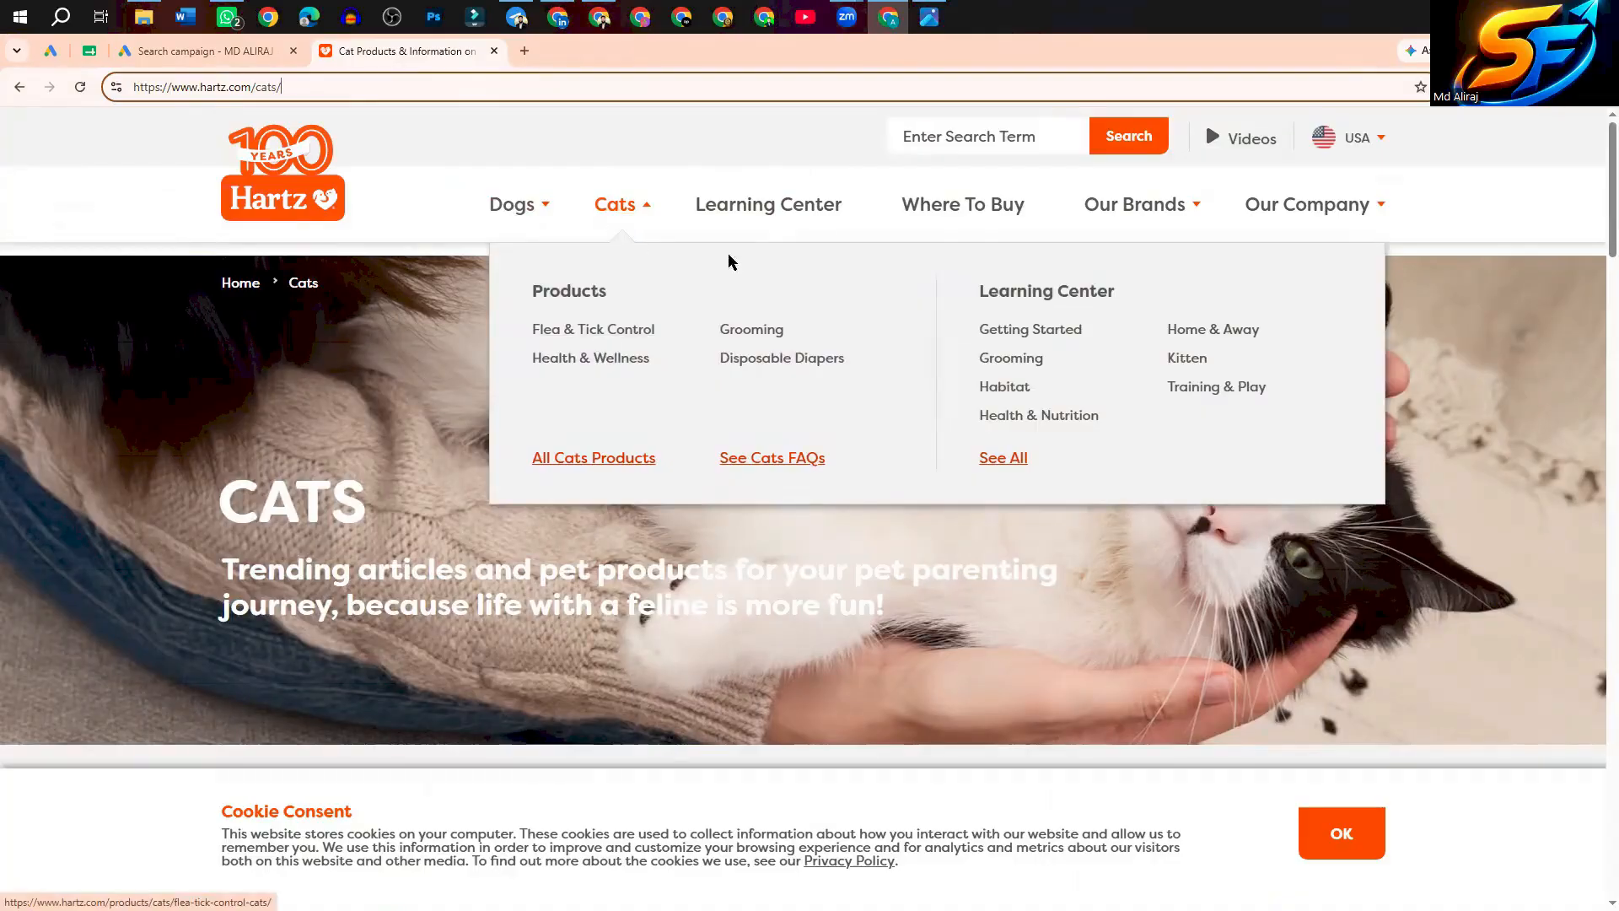
click(616, 207)
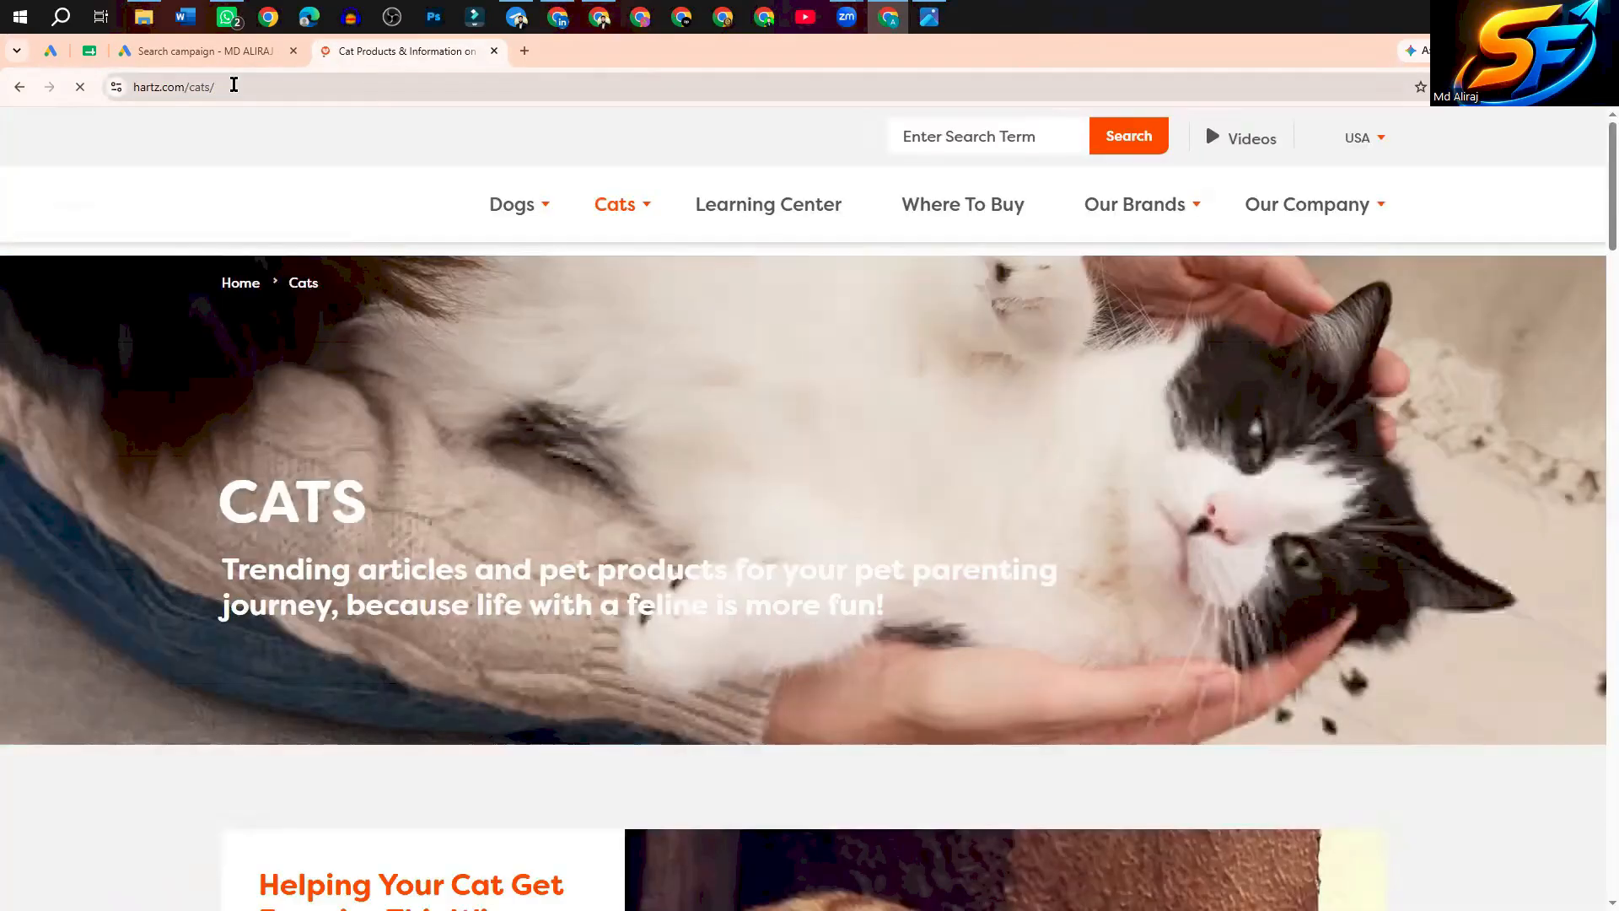
click(267, 94)
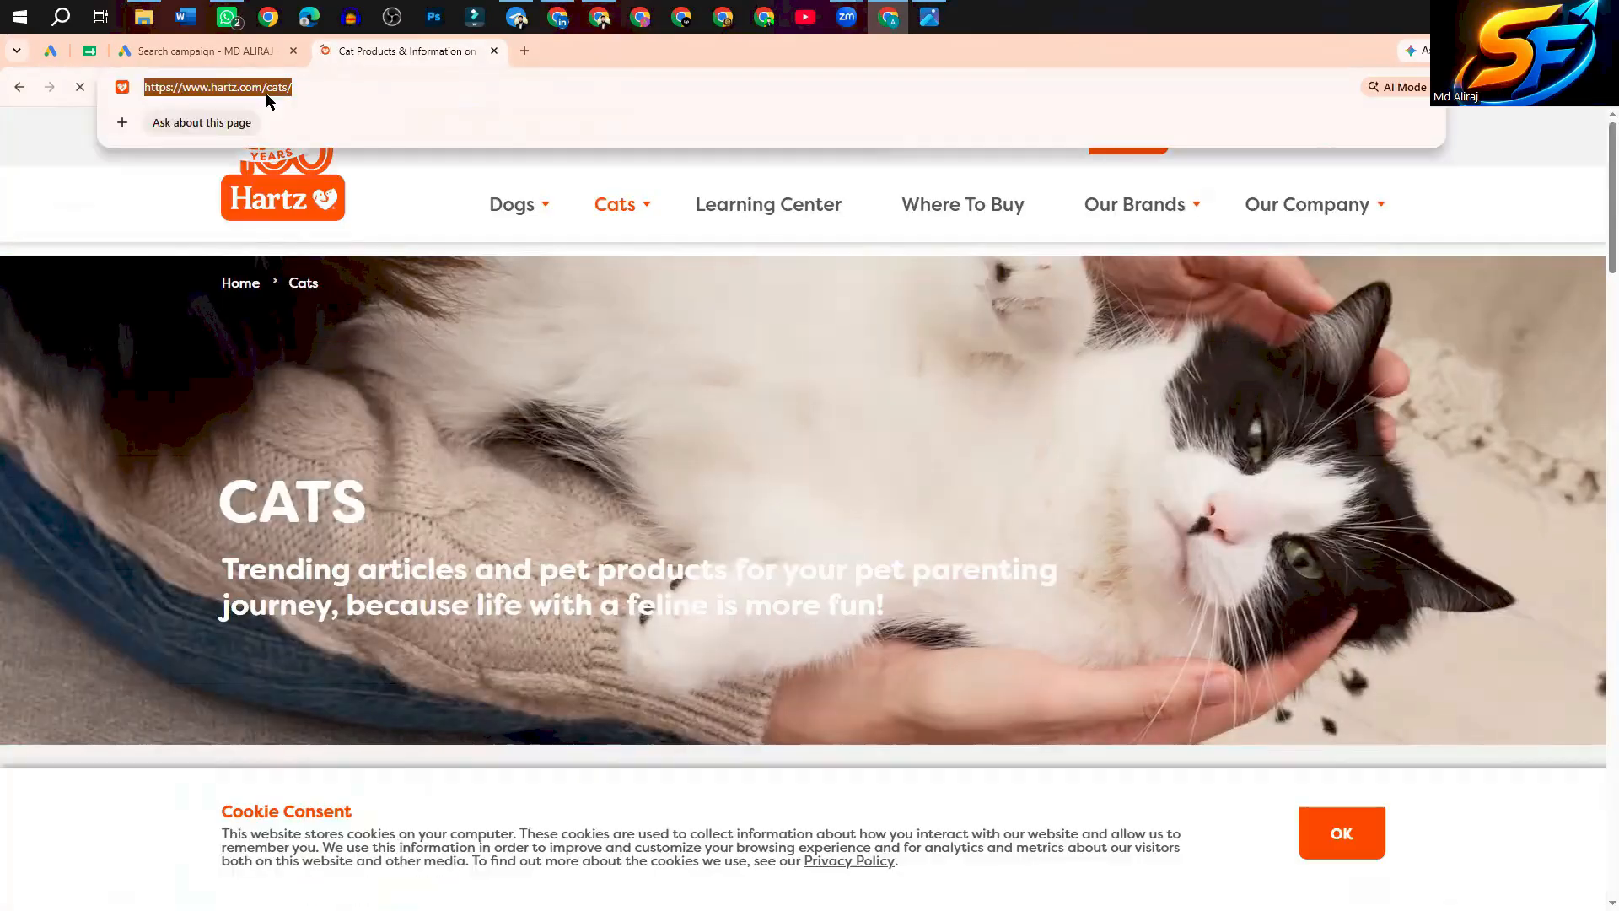
click(615, 206)
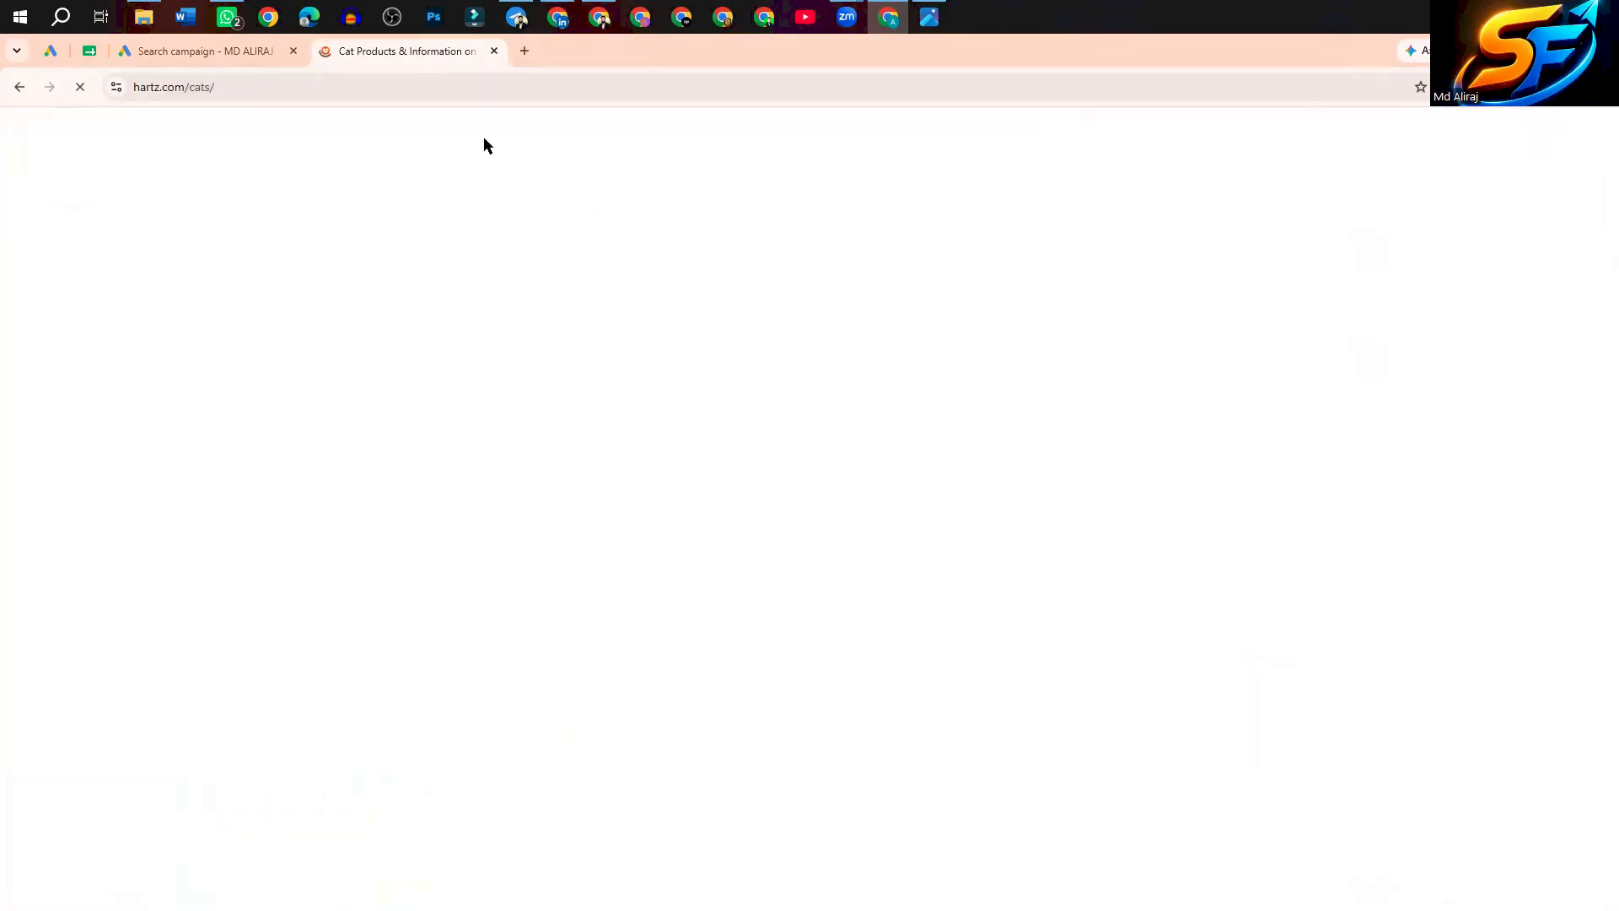
mouse_move(628, 206)
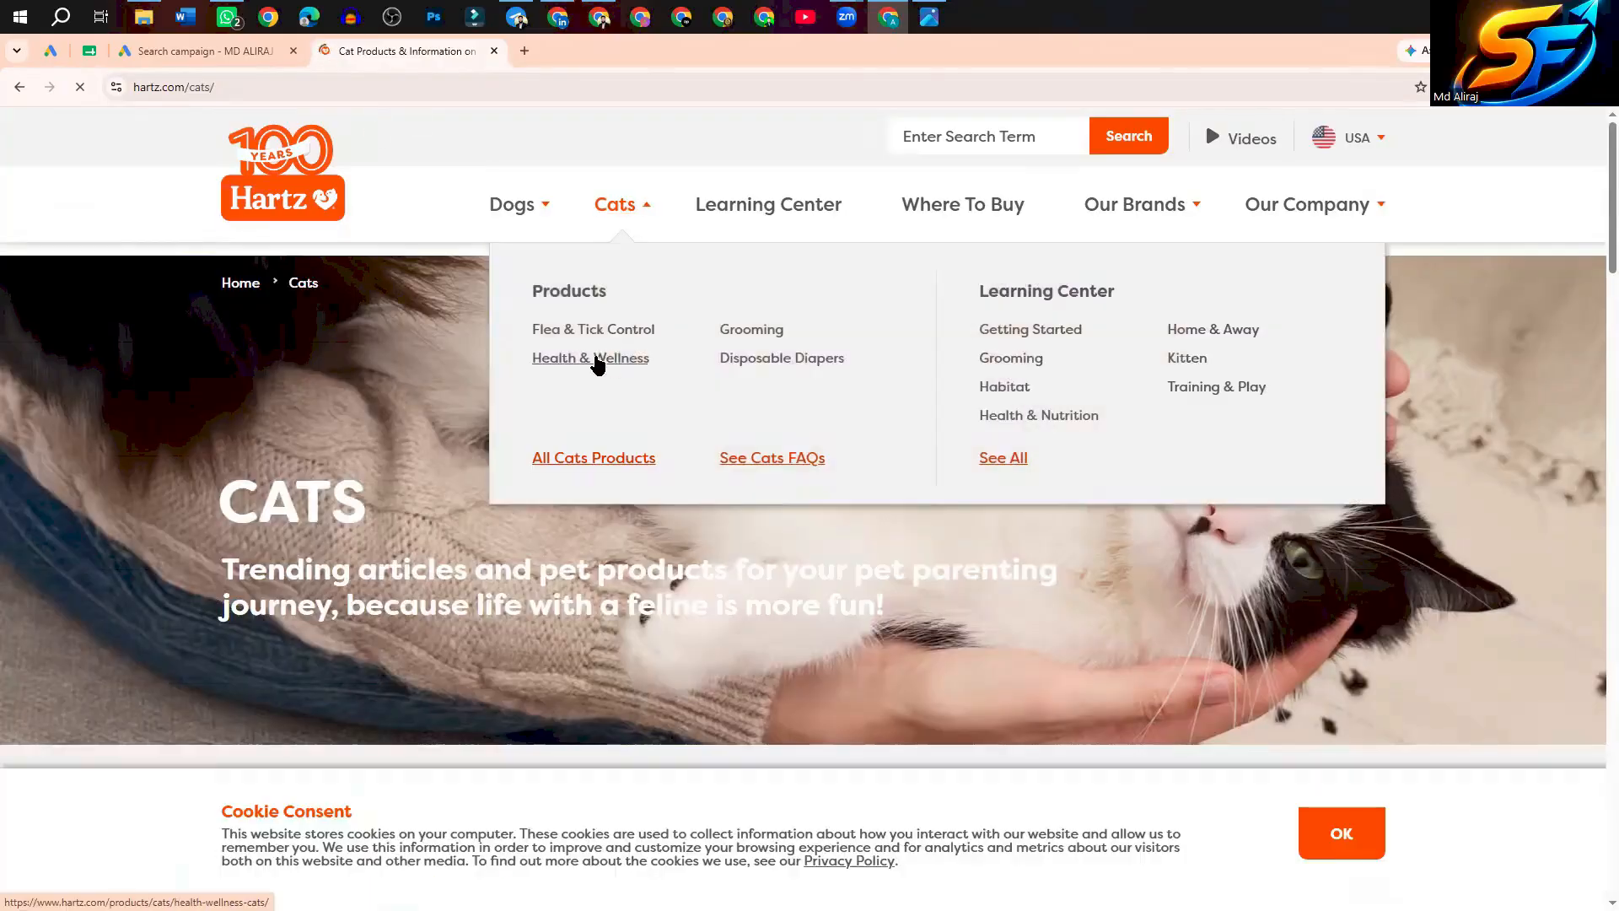
Open the Health & Wellness product page for cats and copy its web address
click(597, 365)
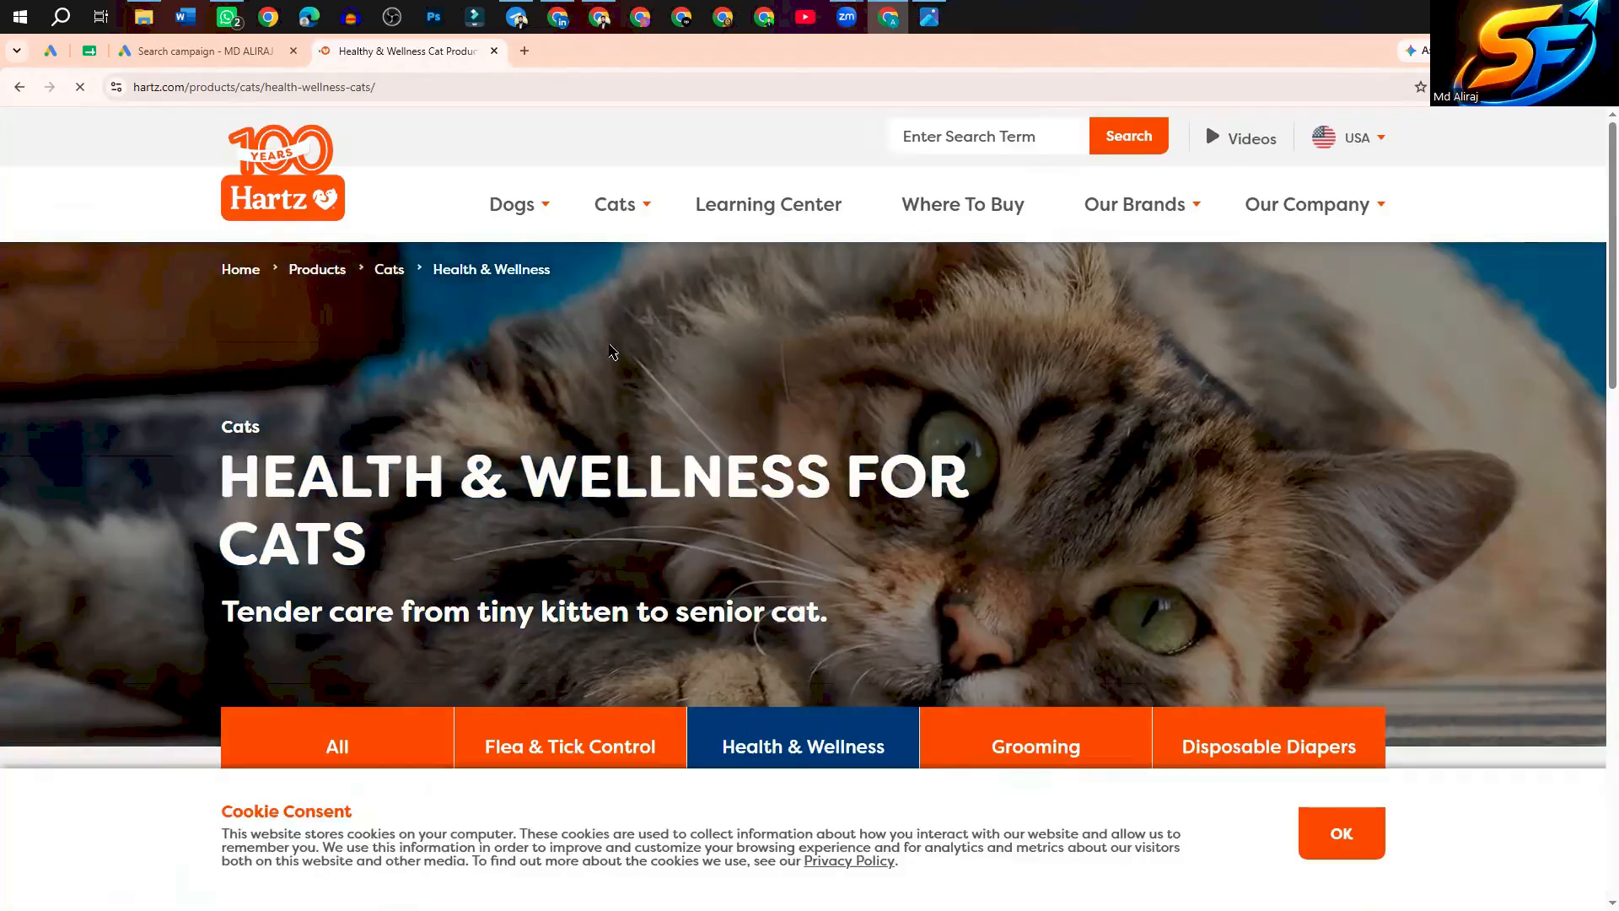
scroll(599, 360, down, 5)
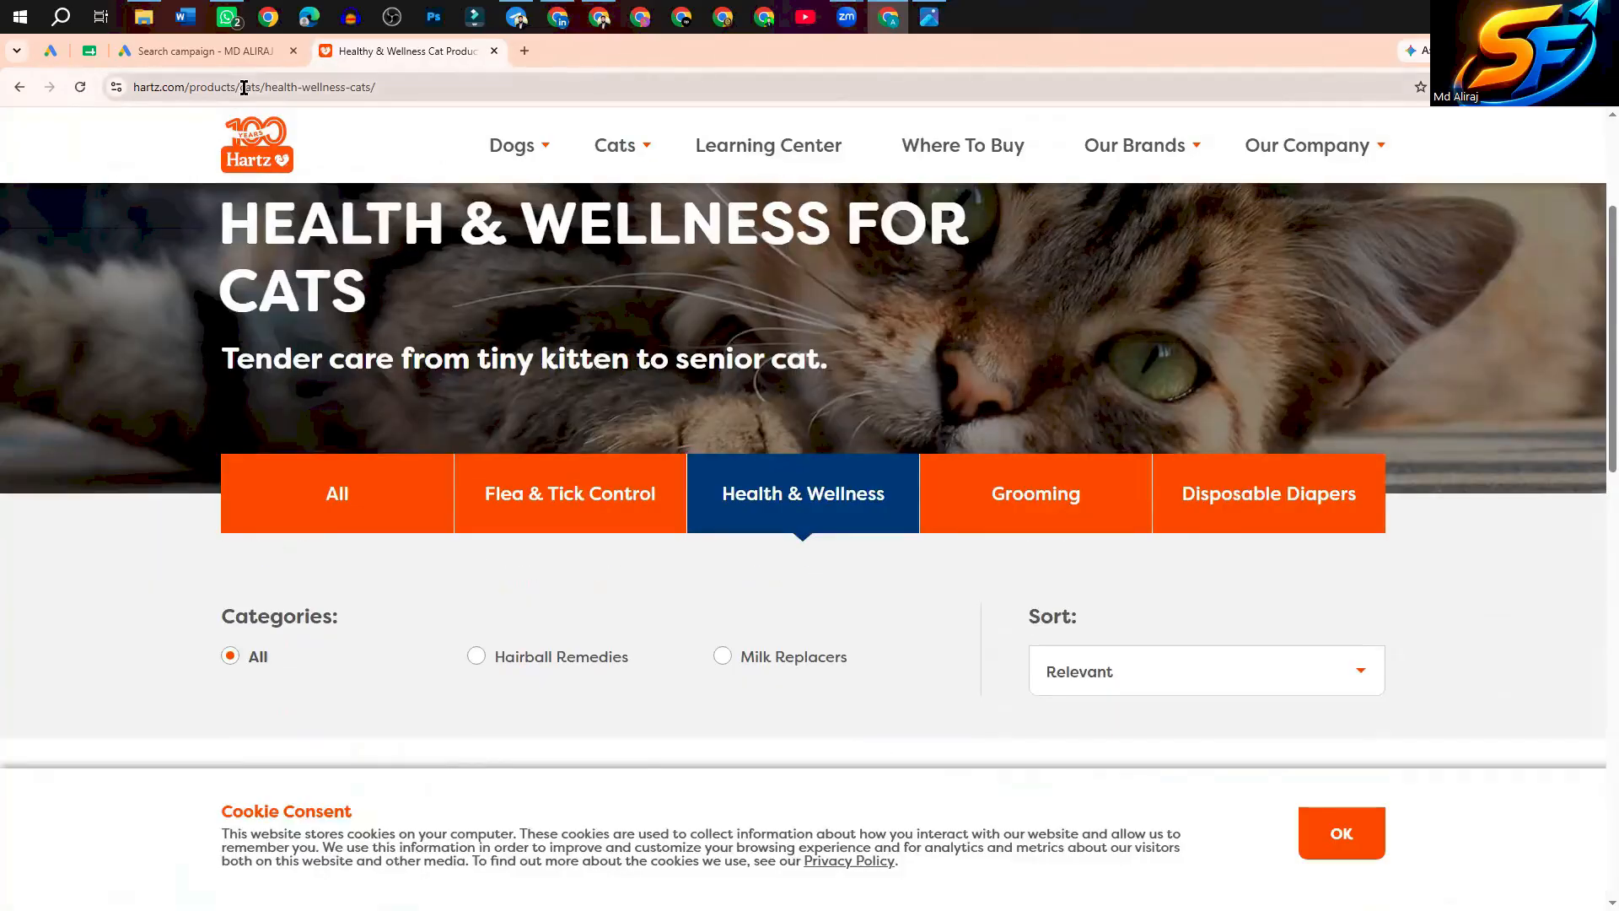
click(243, 88)
right_click(244, 88)
click(371, 224)
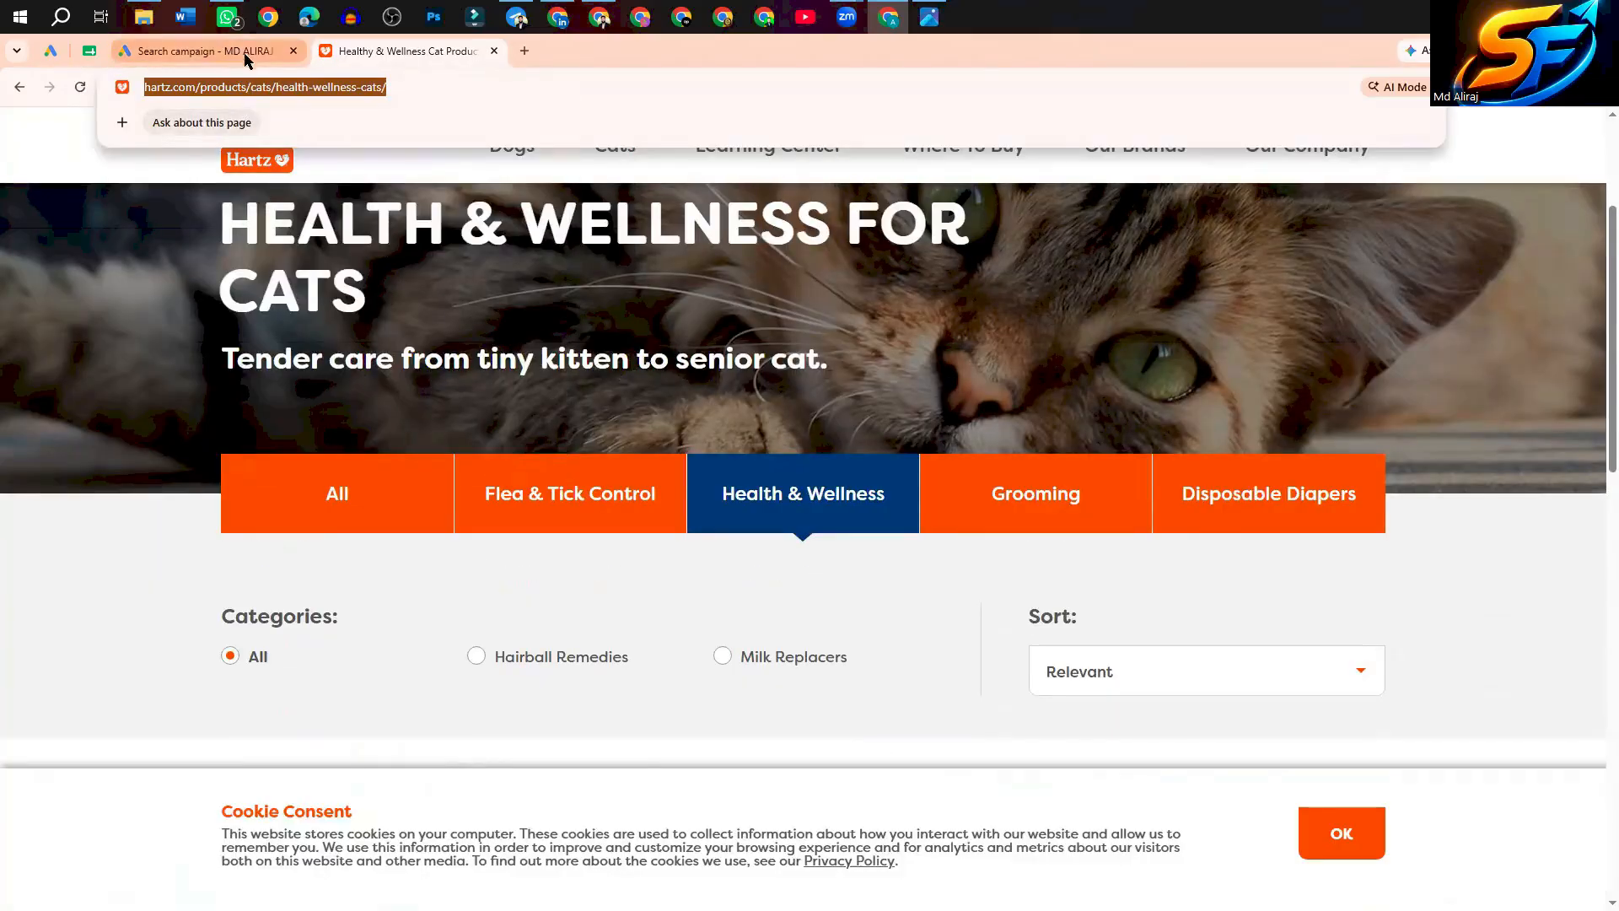
Open the Hartz home page and select its address, then return to the ad's Final URL in the campaign
click(56, 136)
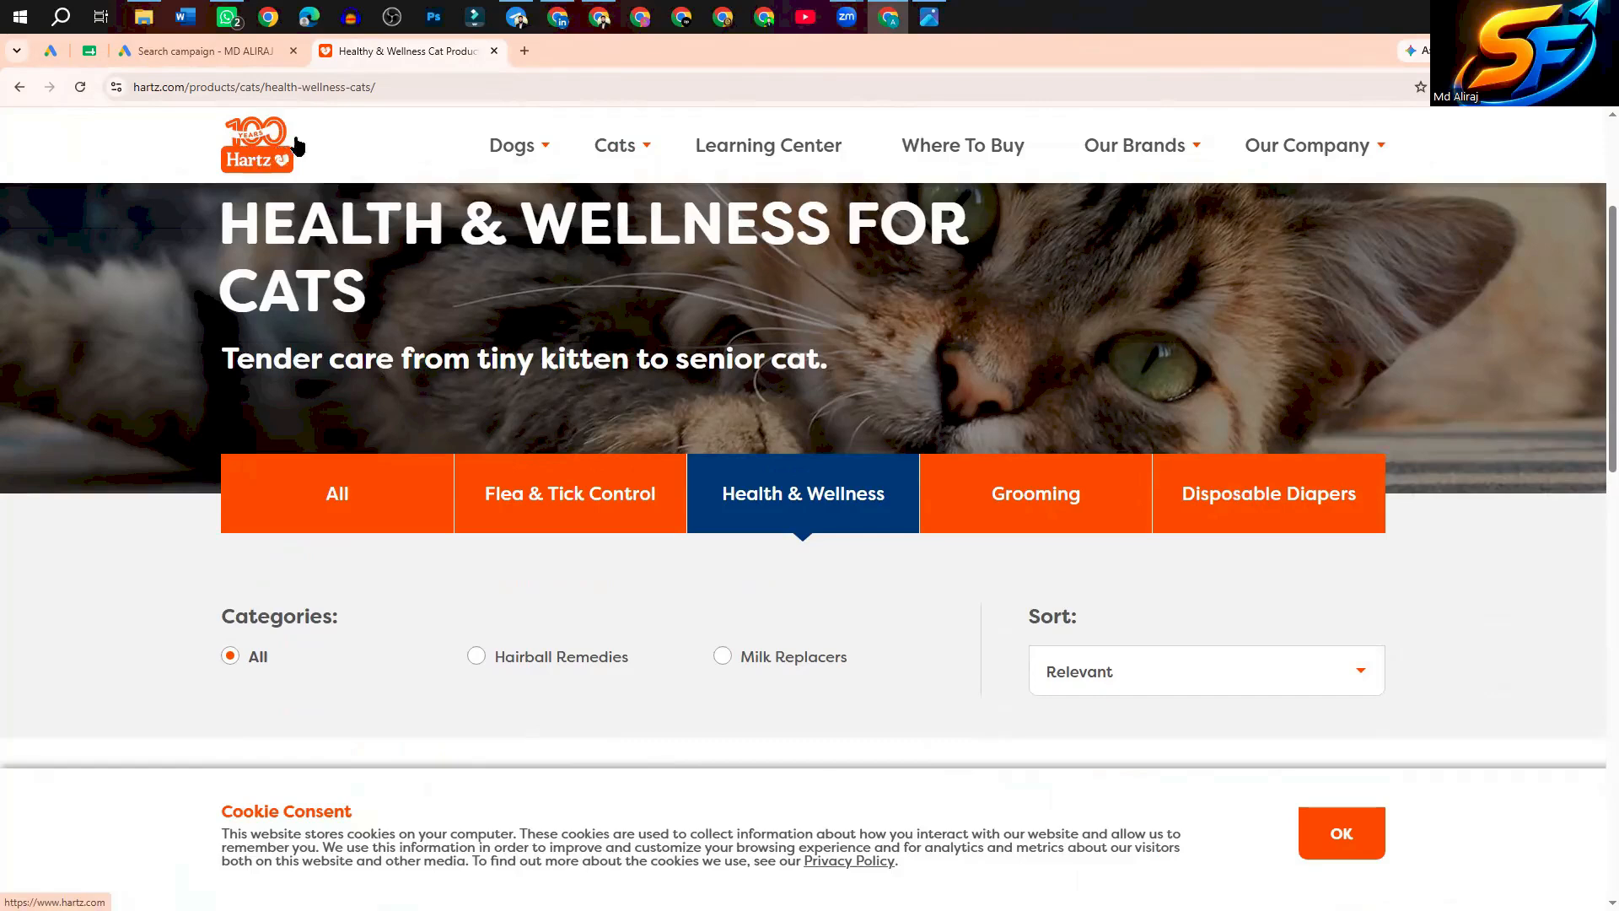
click(251, 150)
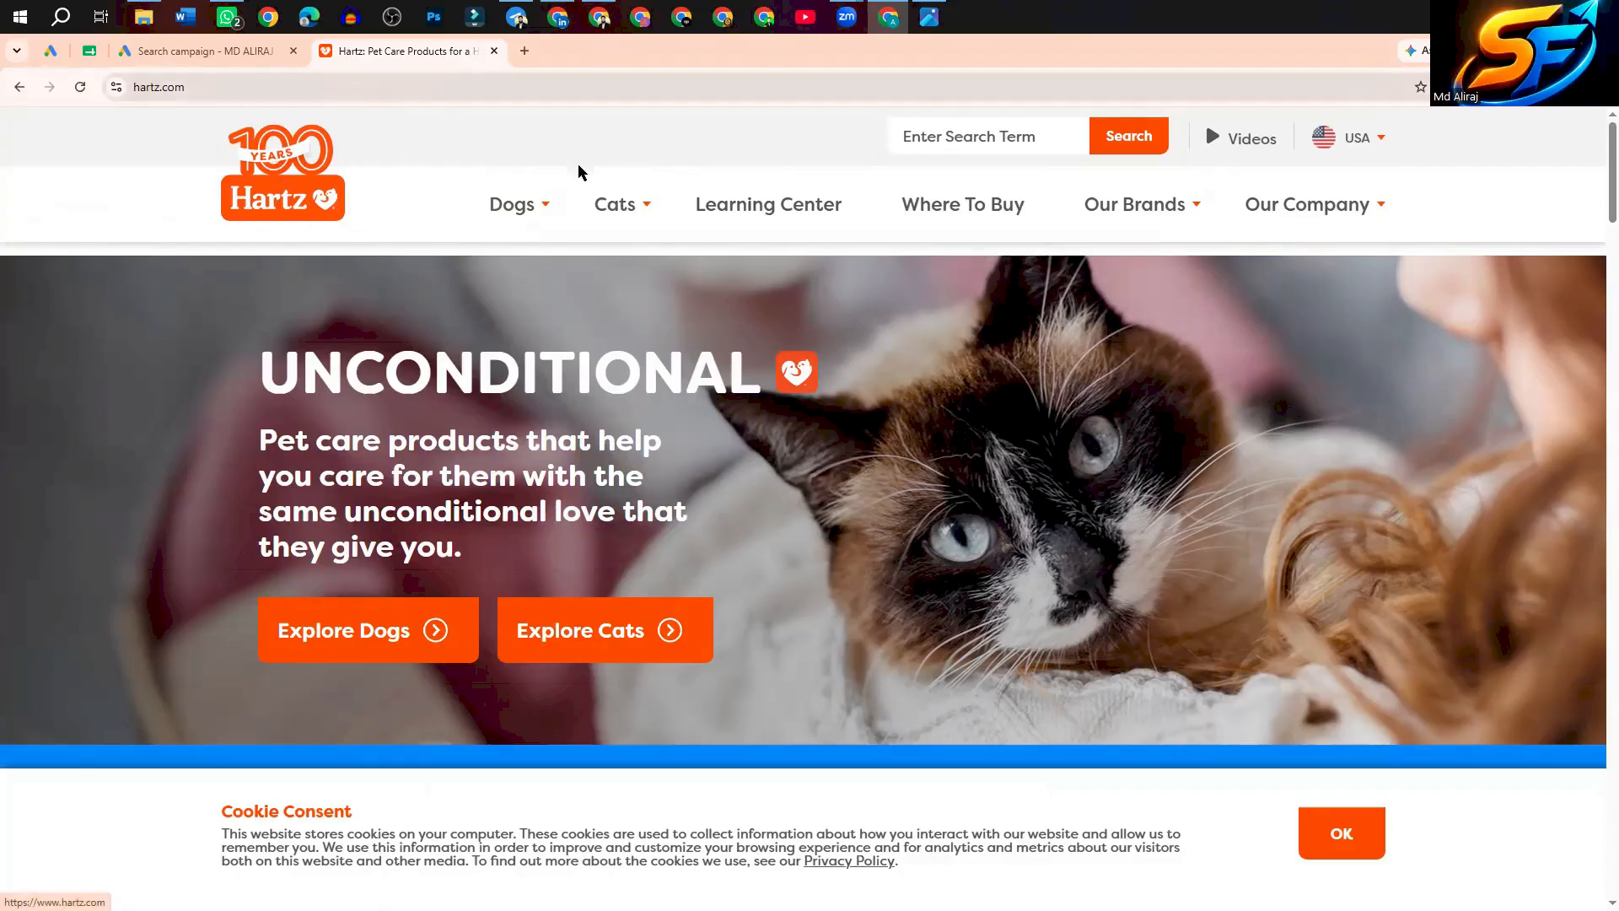
click(169, 88)
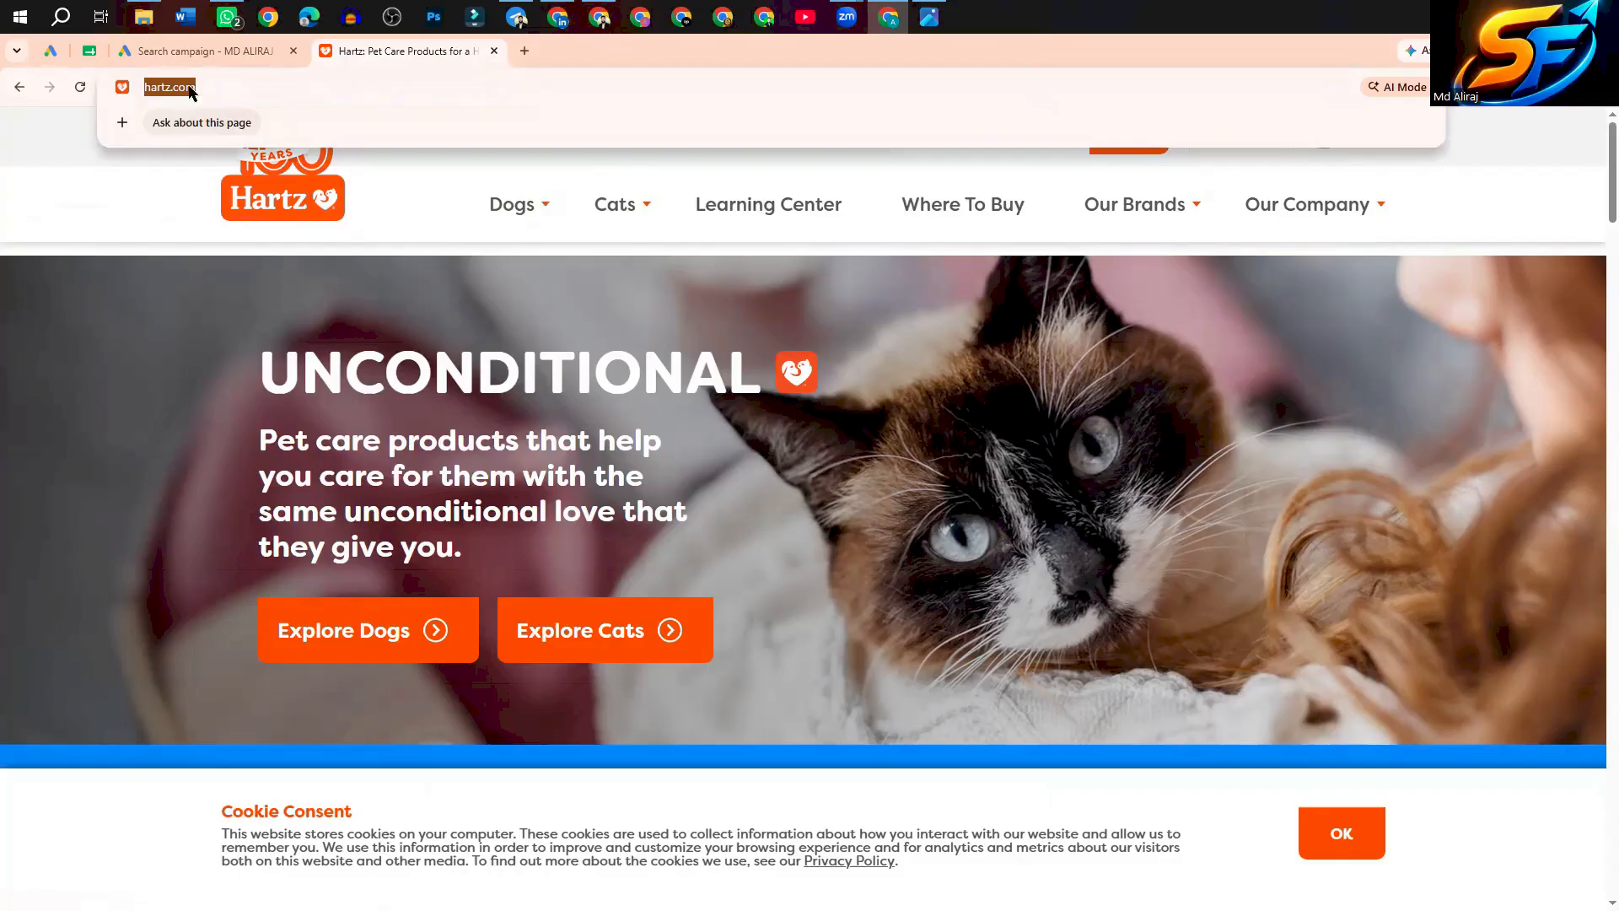
right_click(169, 88)
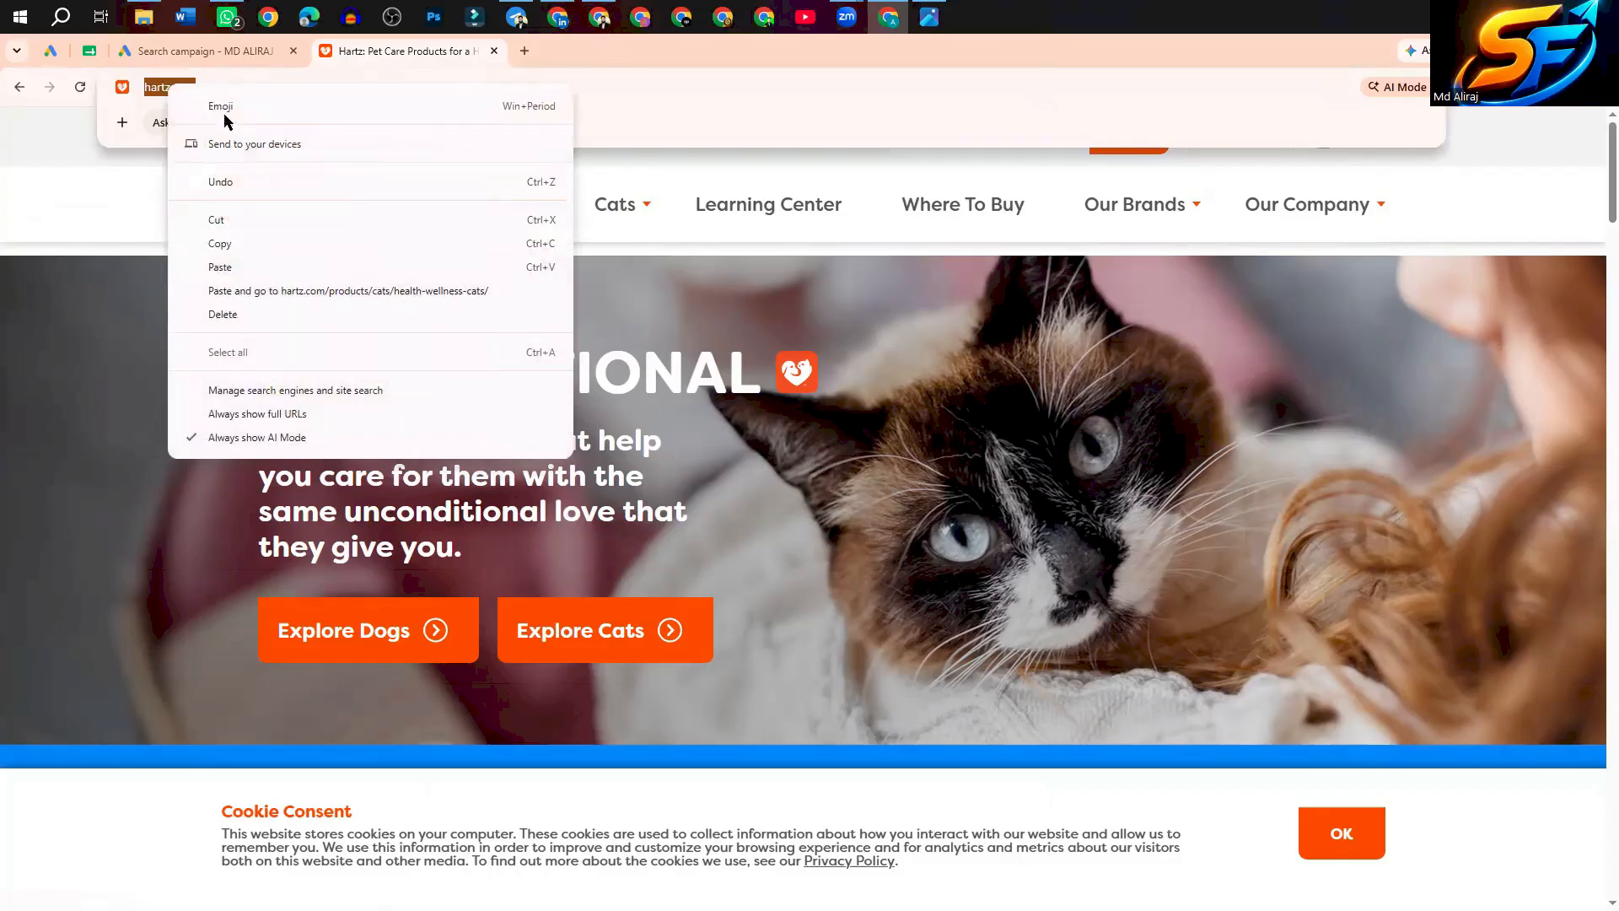
click(228, 221)
click(207, 51)
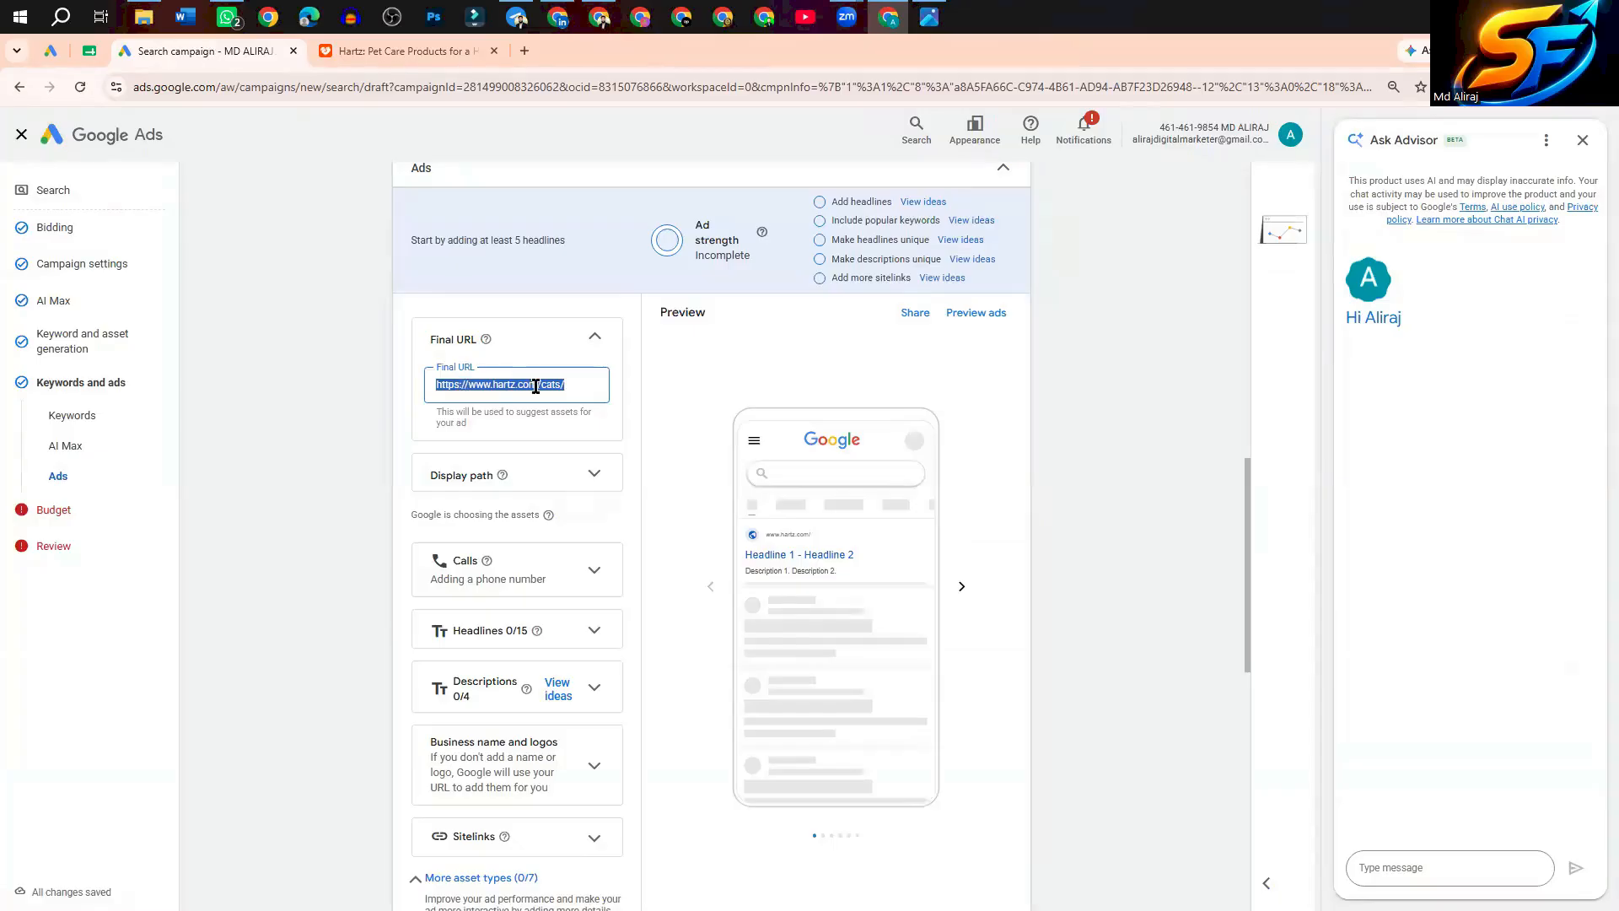
key(ctrl+v)
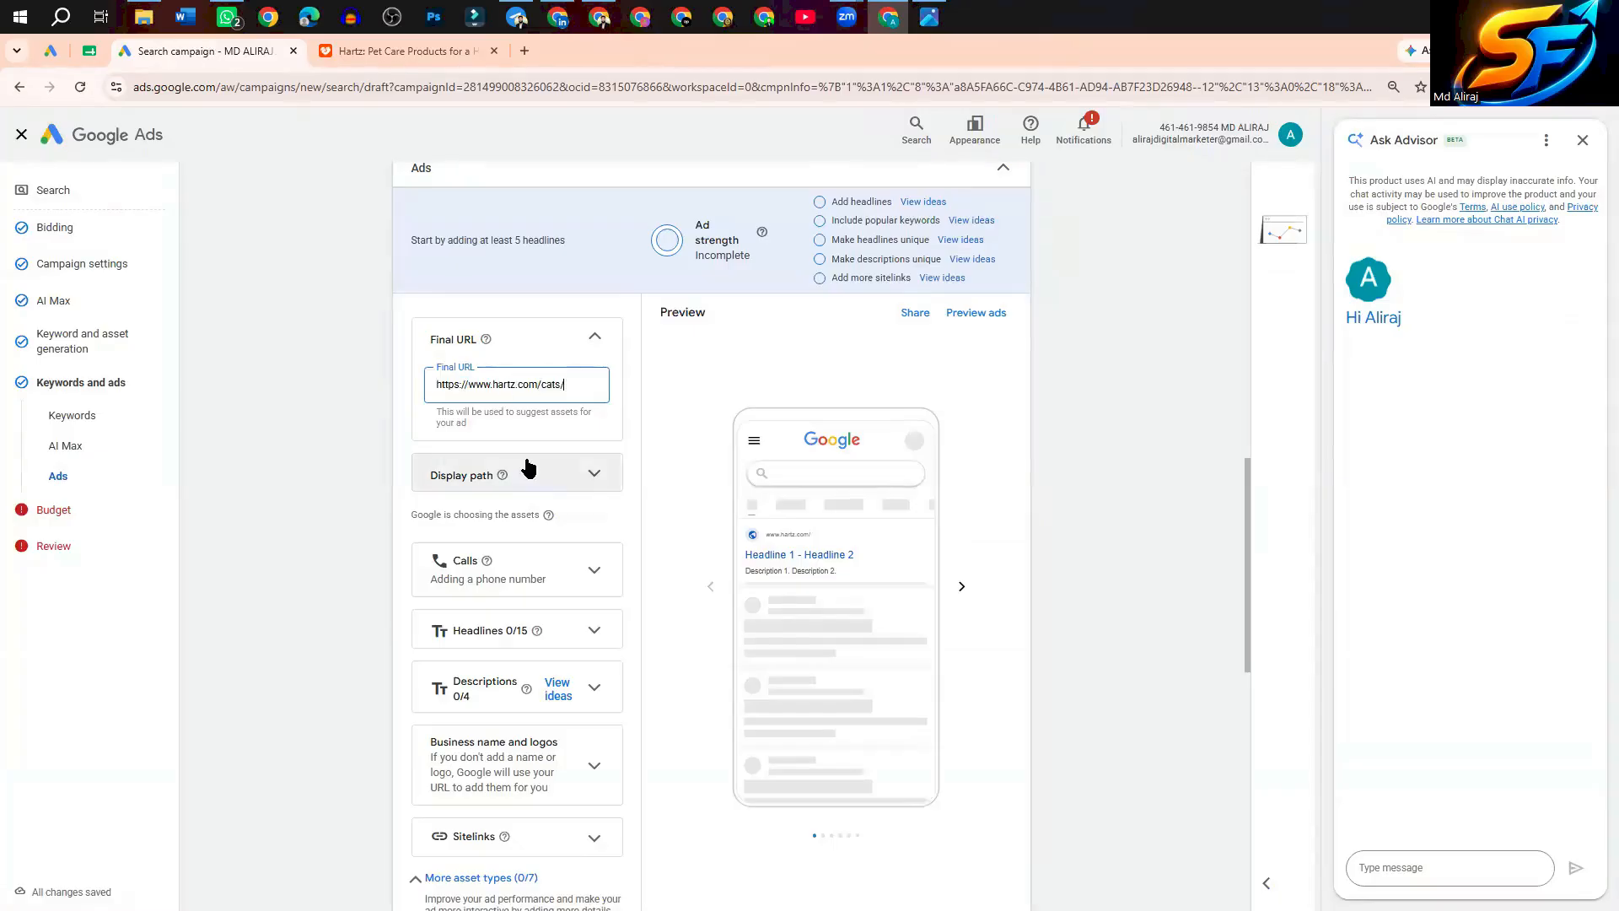
Set the ad's display path to "cat" and "food" and compare it with the annotated search ad screenshot
scroll(531, 465, down, 1)
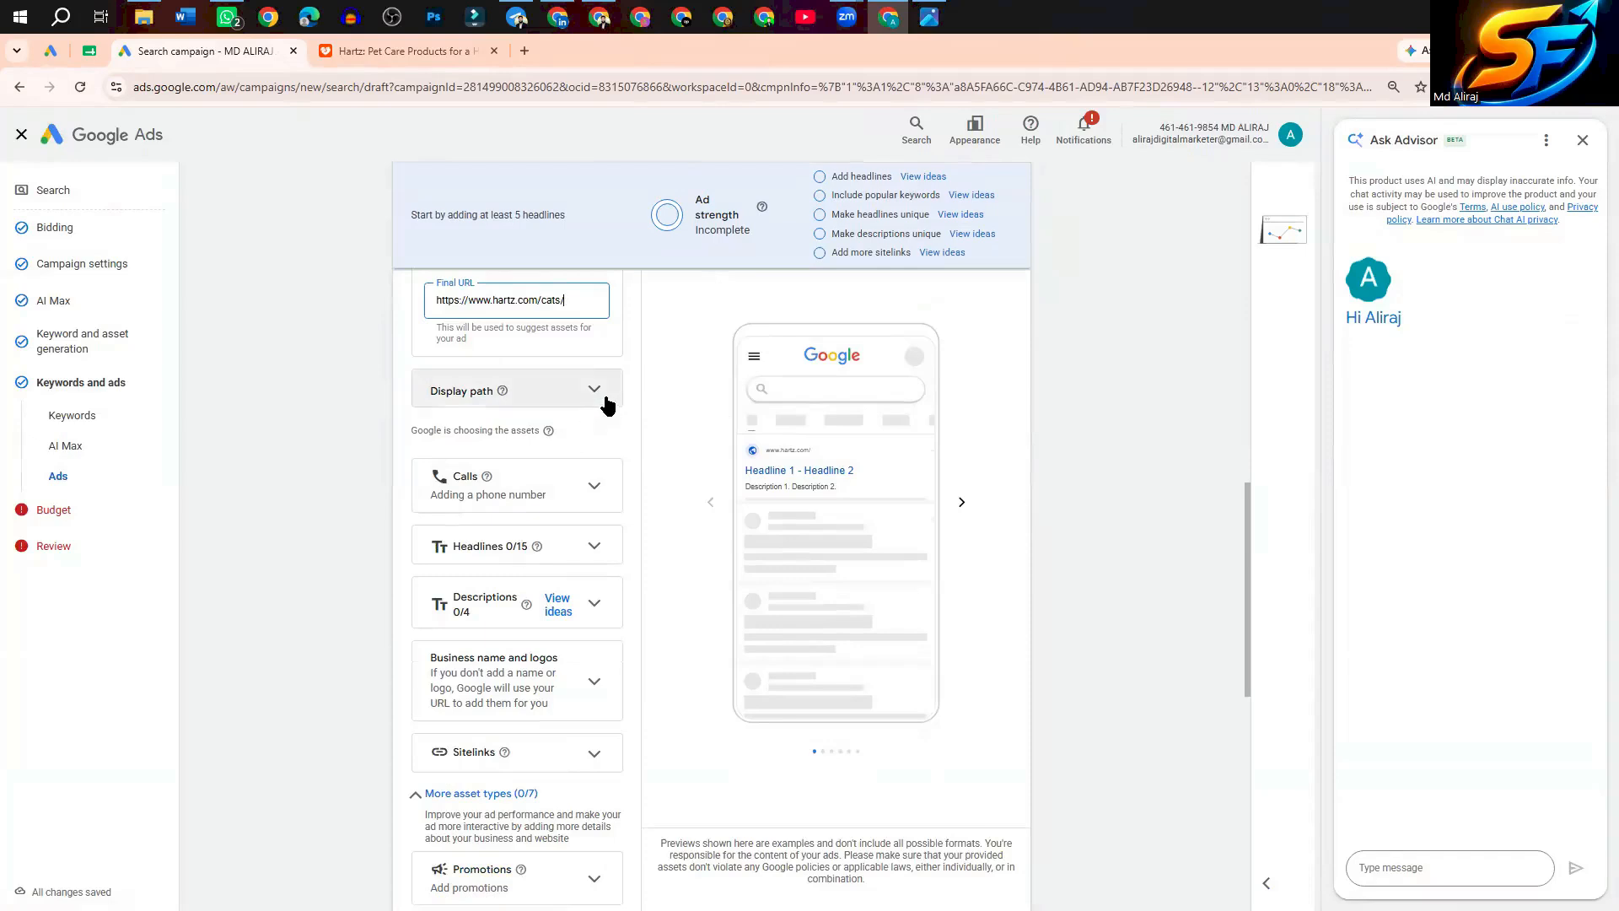
click(598, 401)
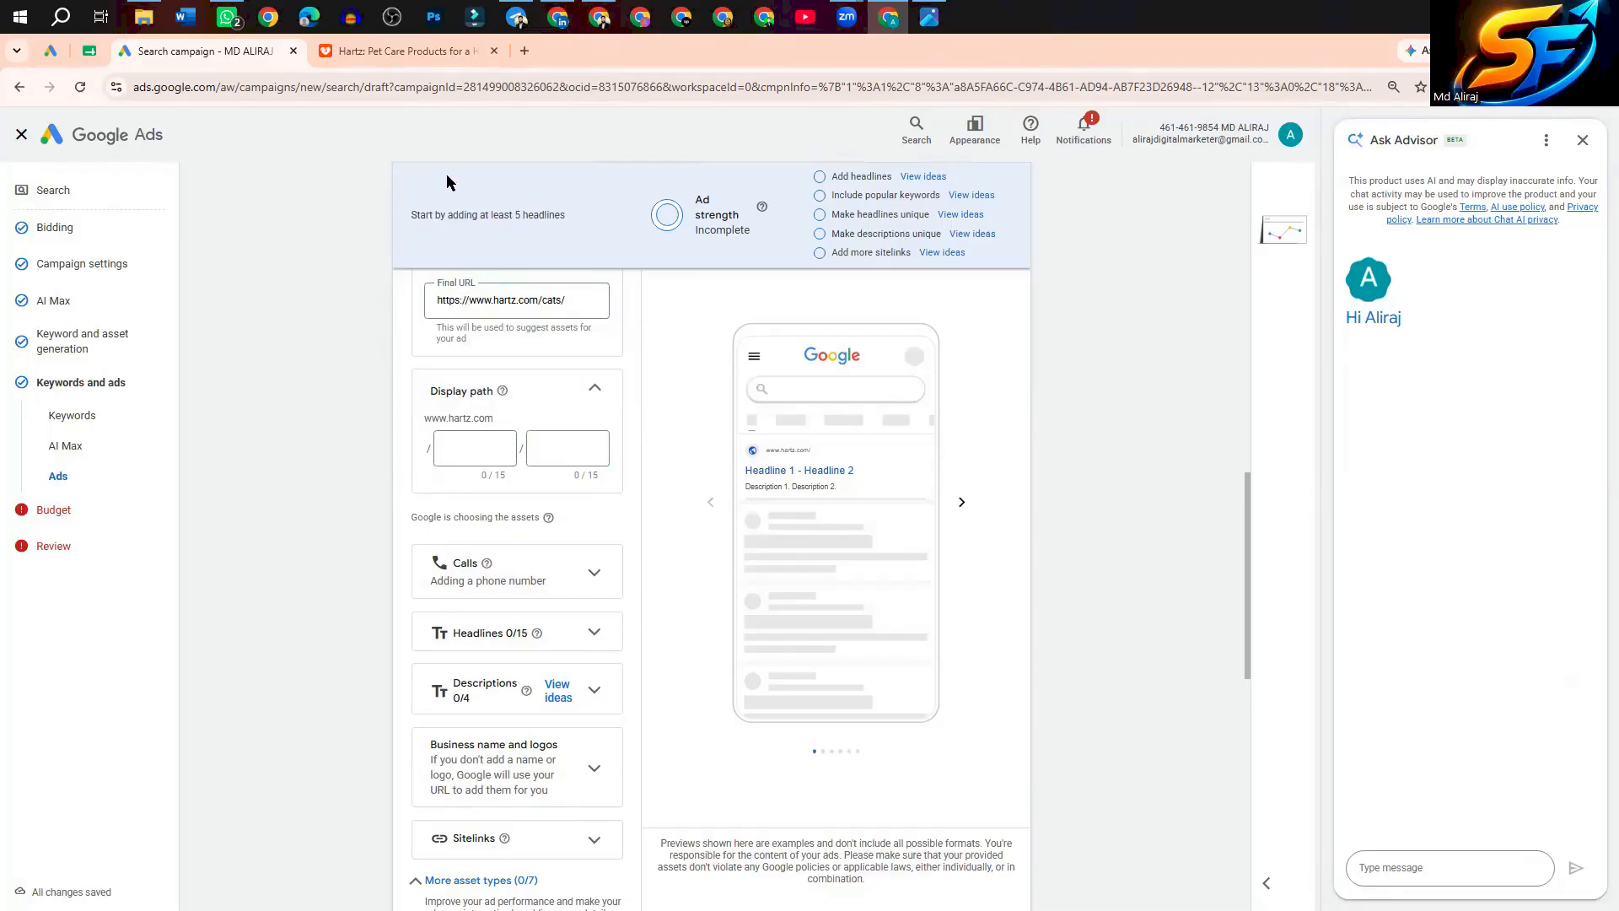
click(379, 51)
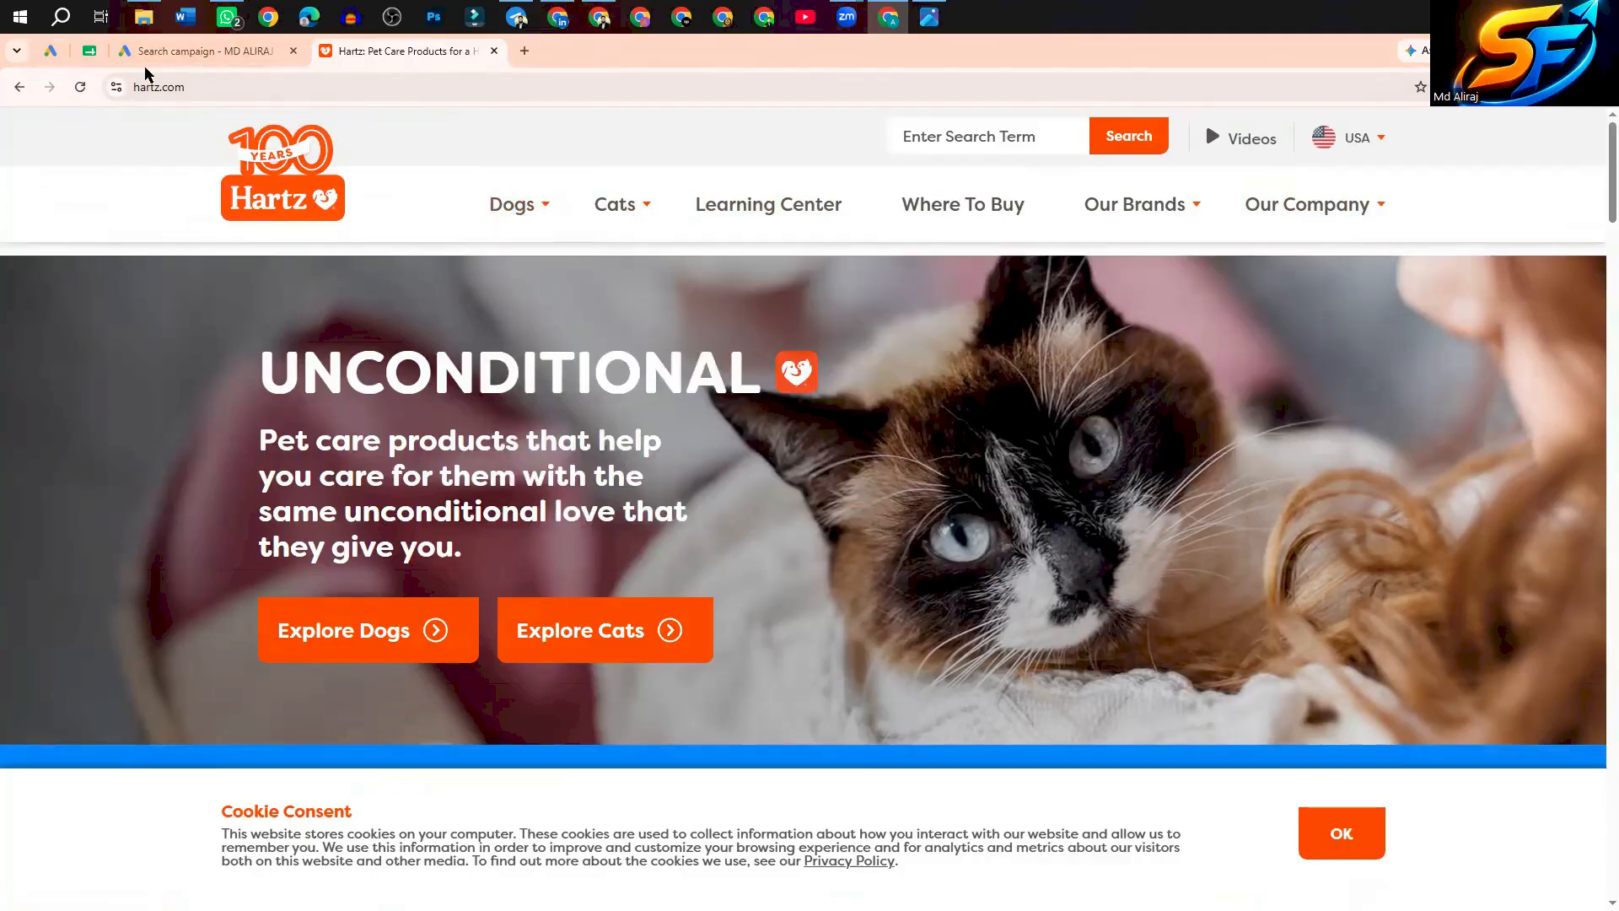
click(253, 51)
click(470, 443)
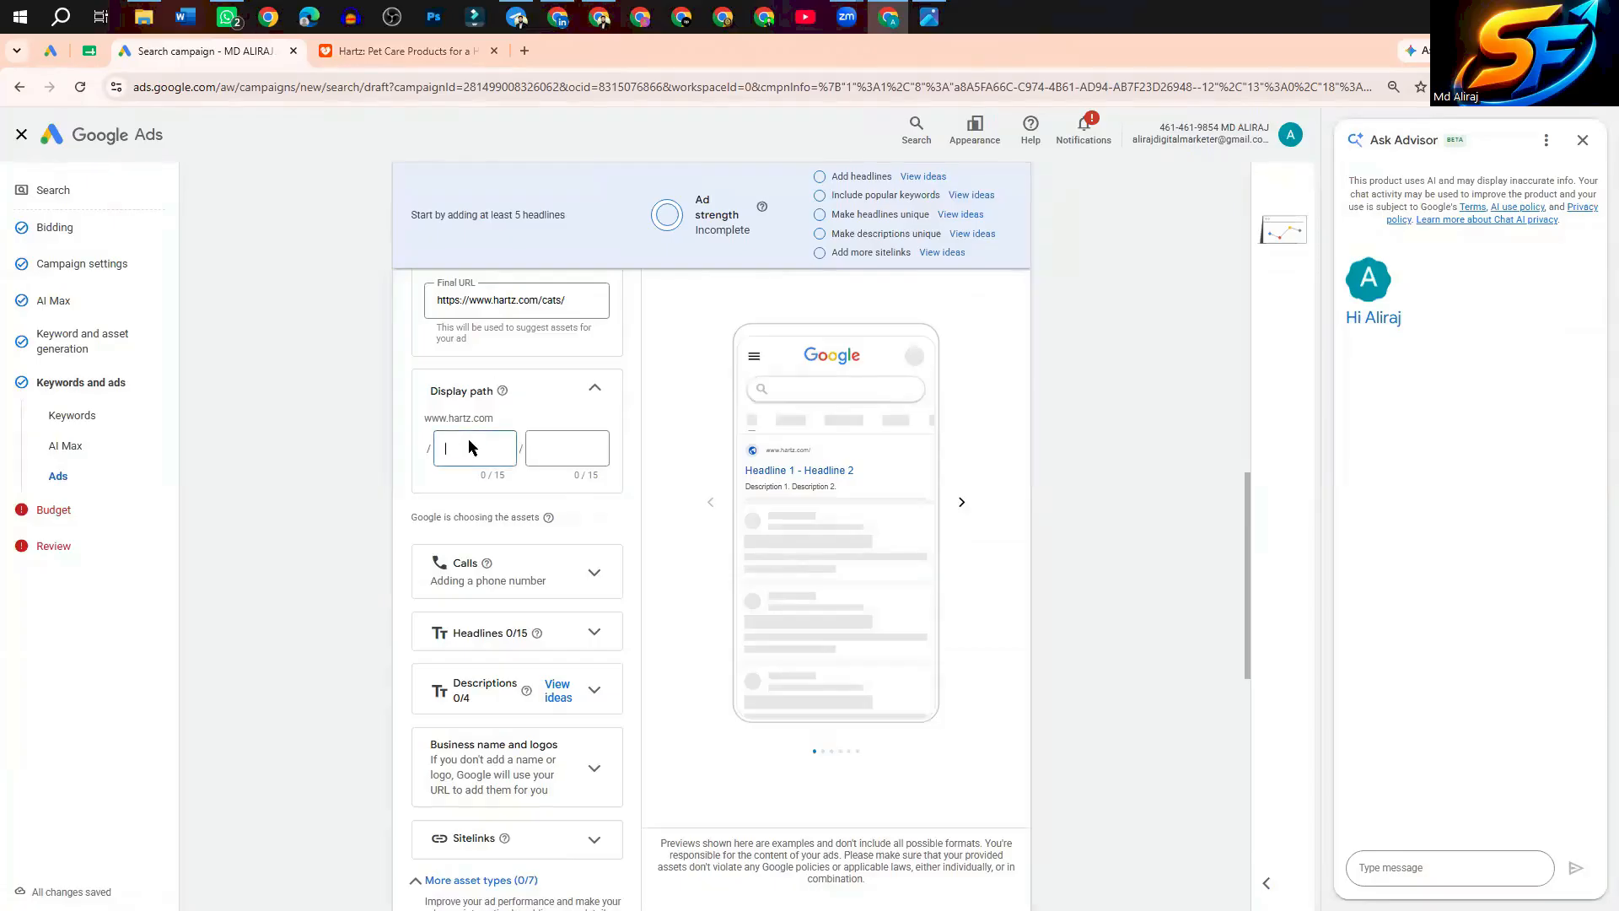
text(cat)
key(Tab)
text(food)
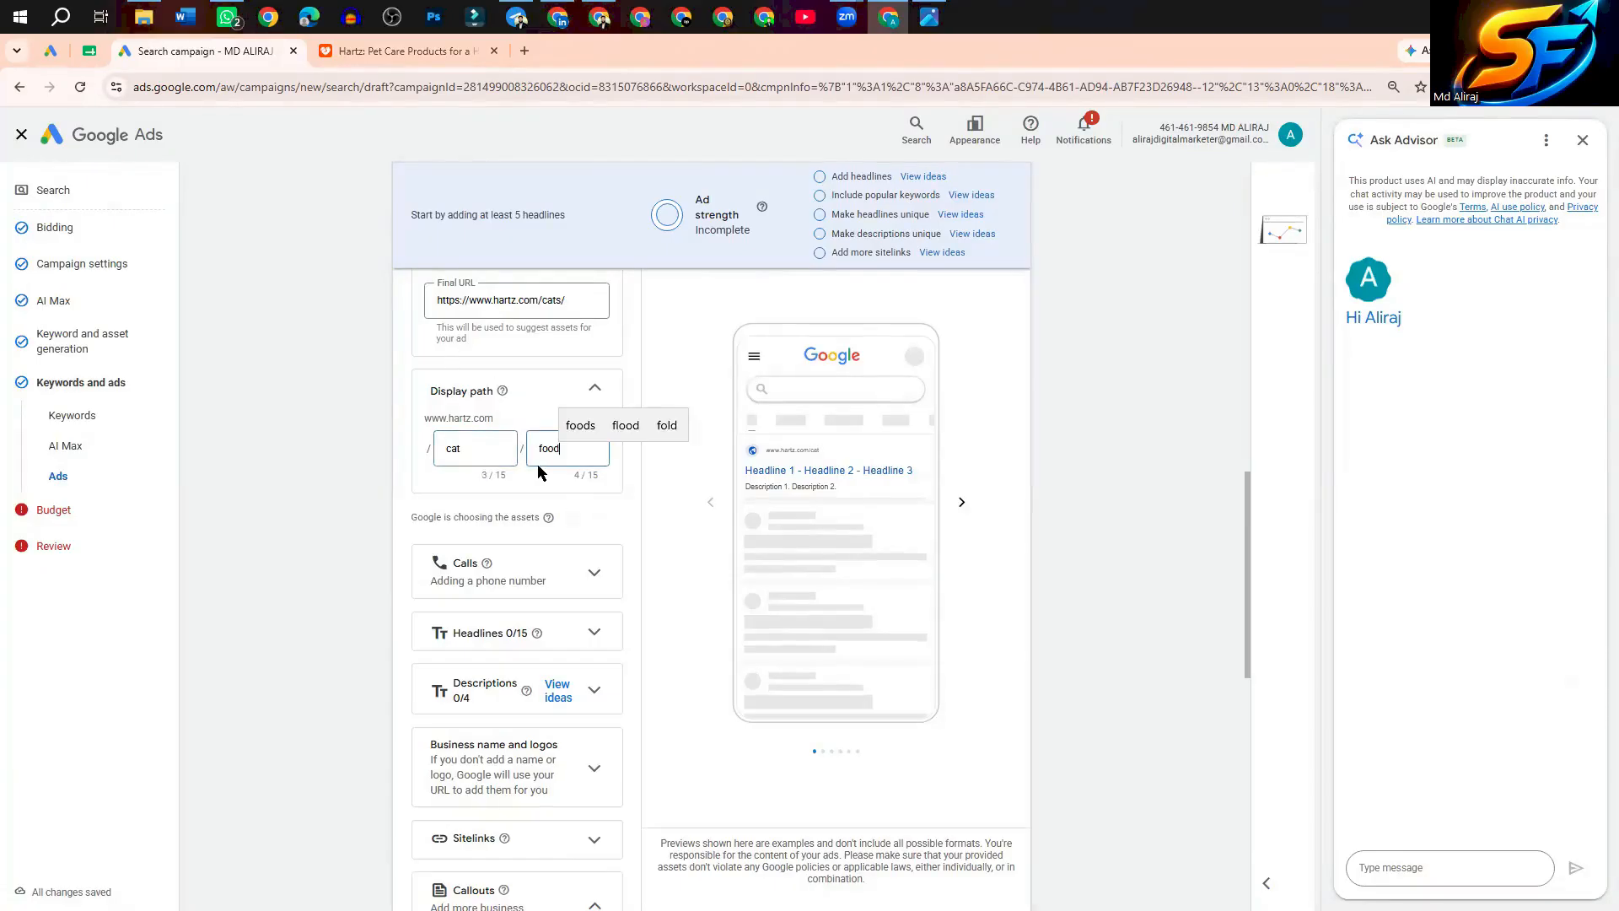
click(625, 475)
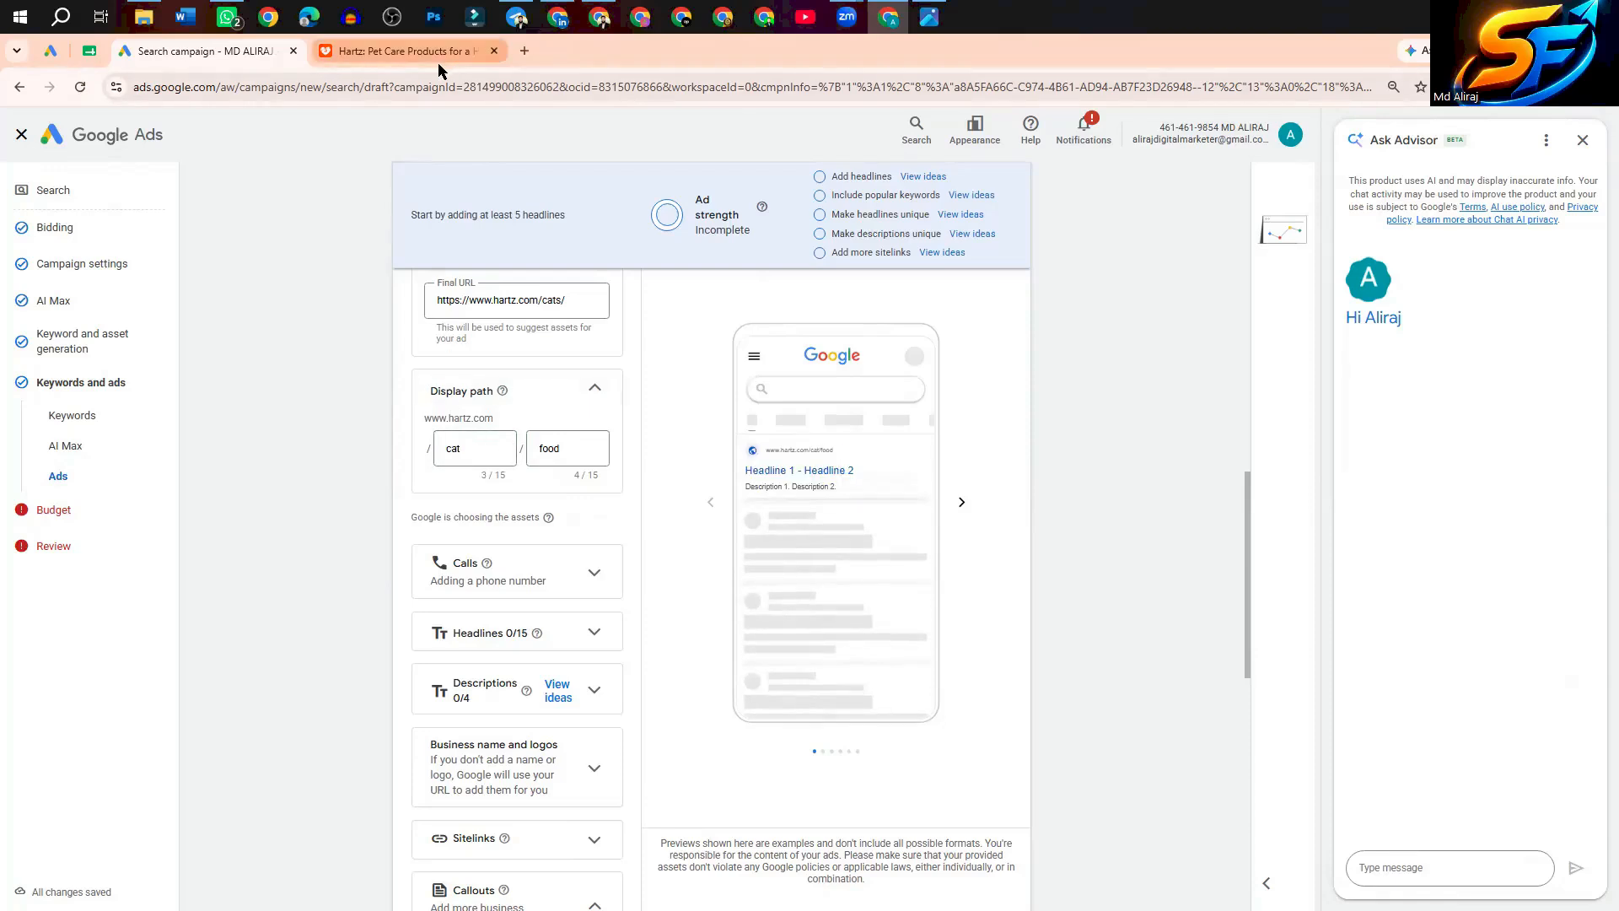
click(928, 17)
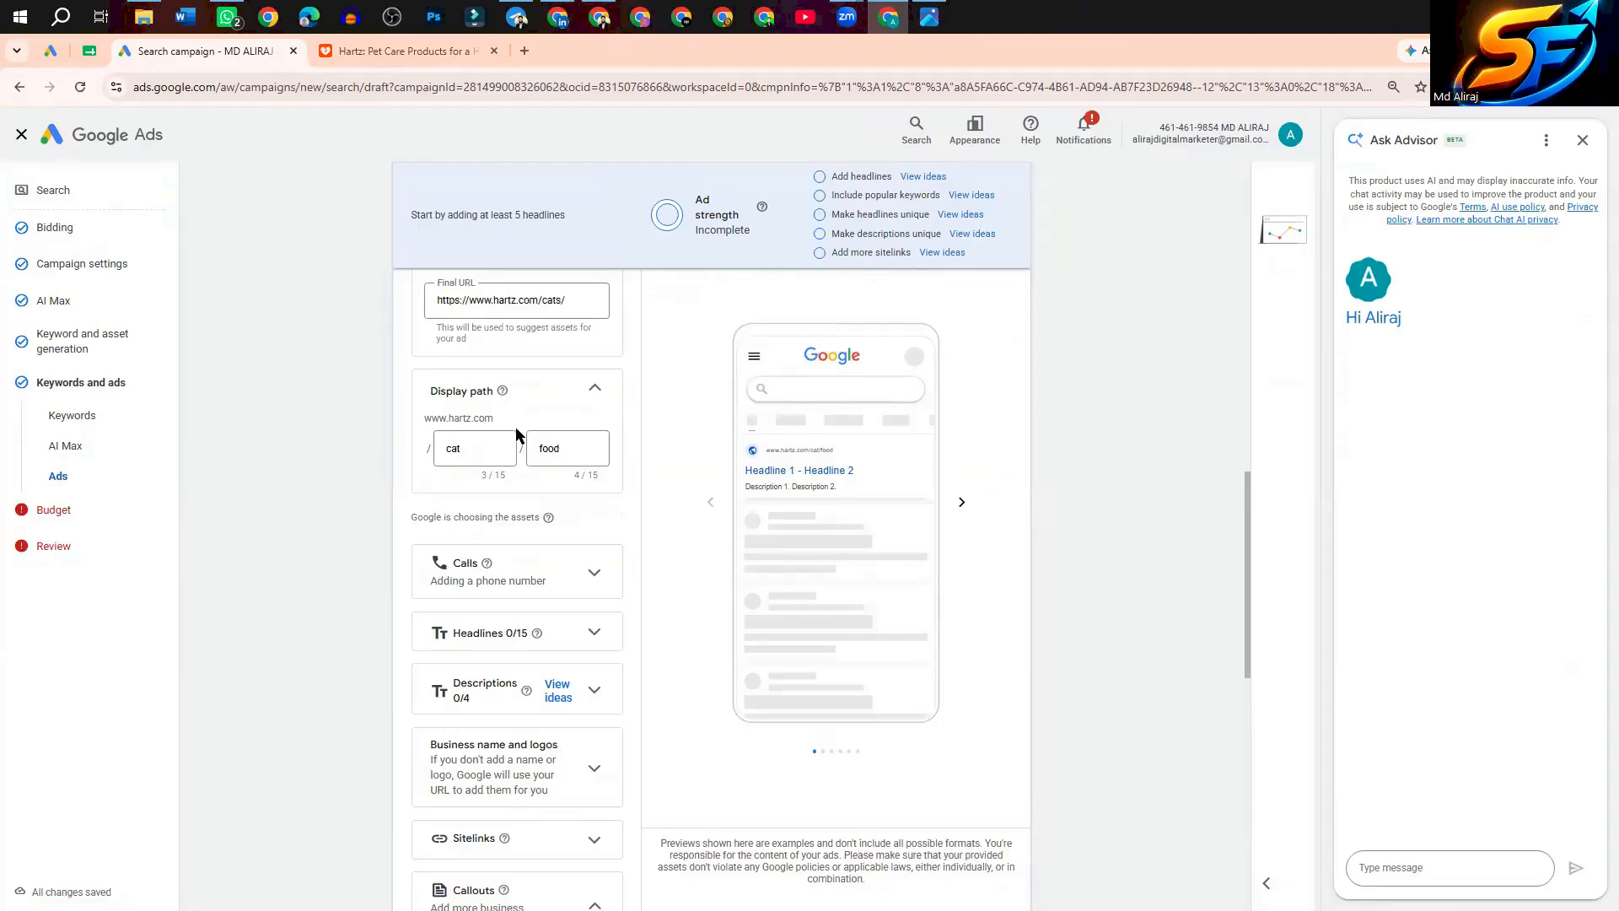
Examine the country, phone number, conversion action and schedule options for a new call asset, then close the form without saving
scroll(516, 434, down, 2)
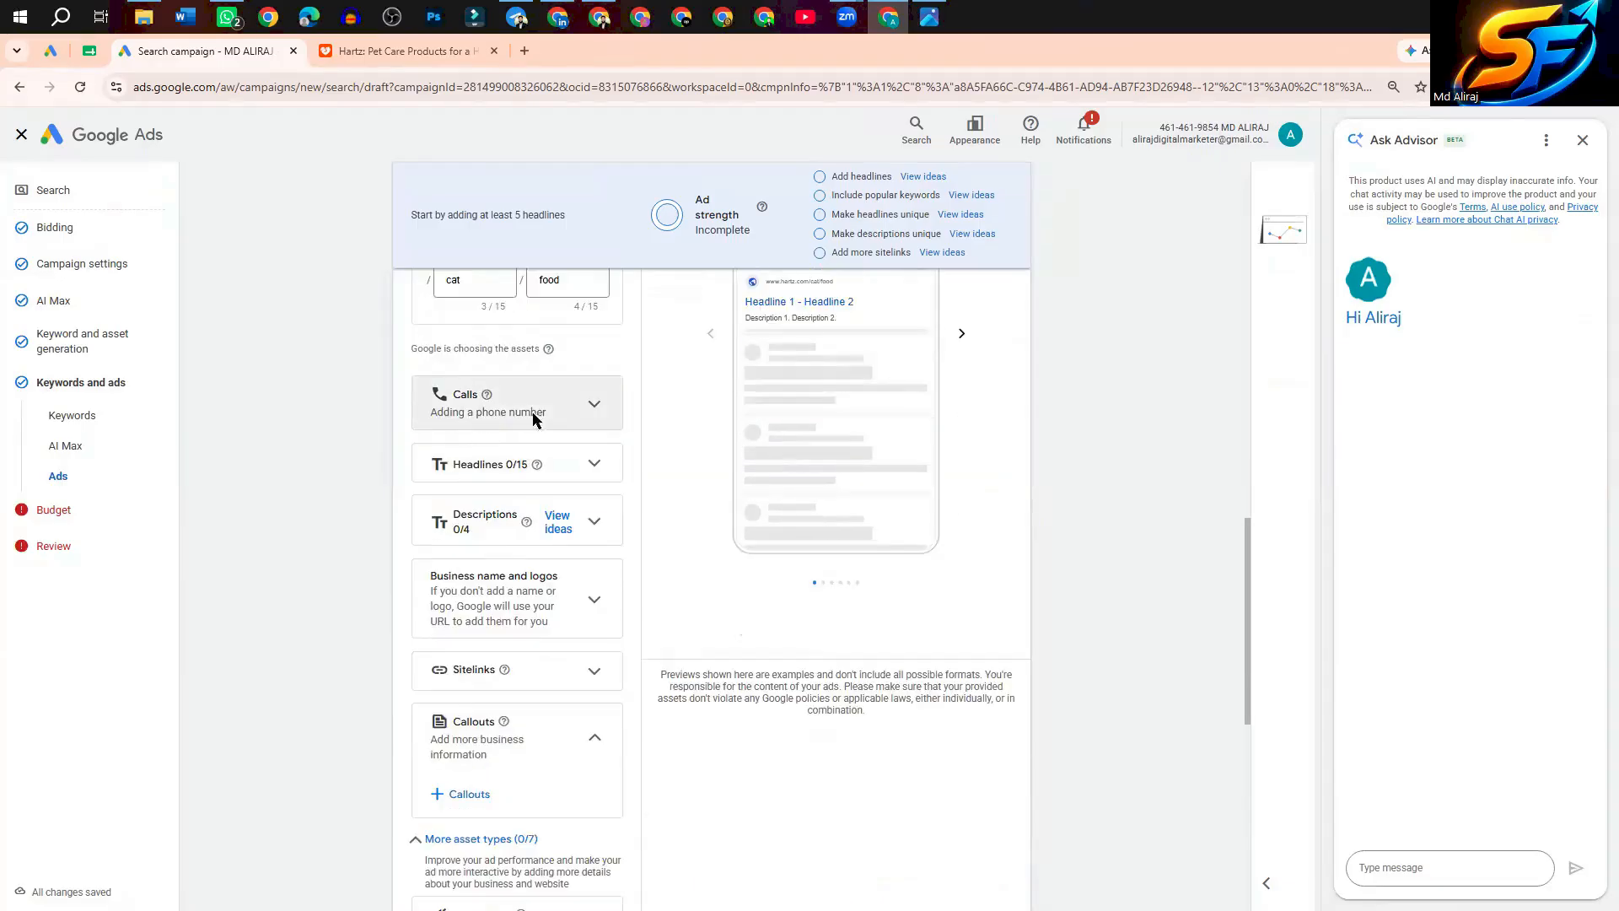
click(552, 415)
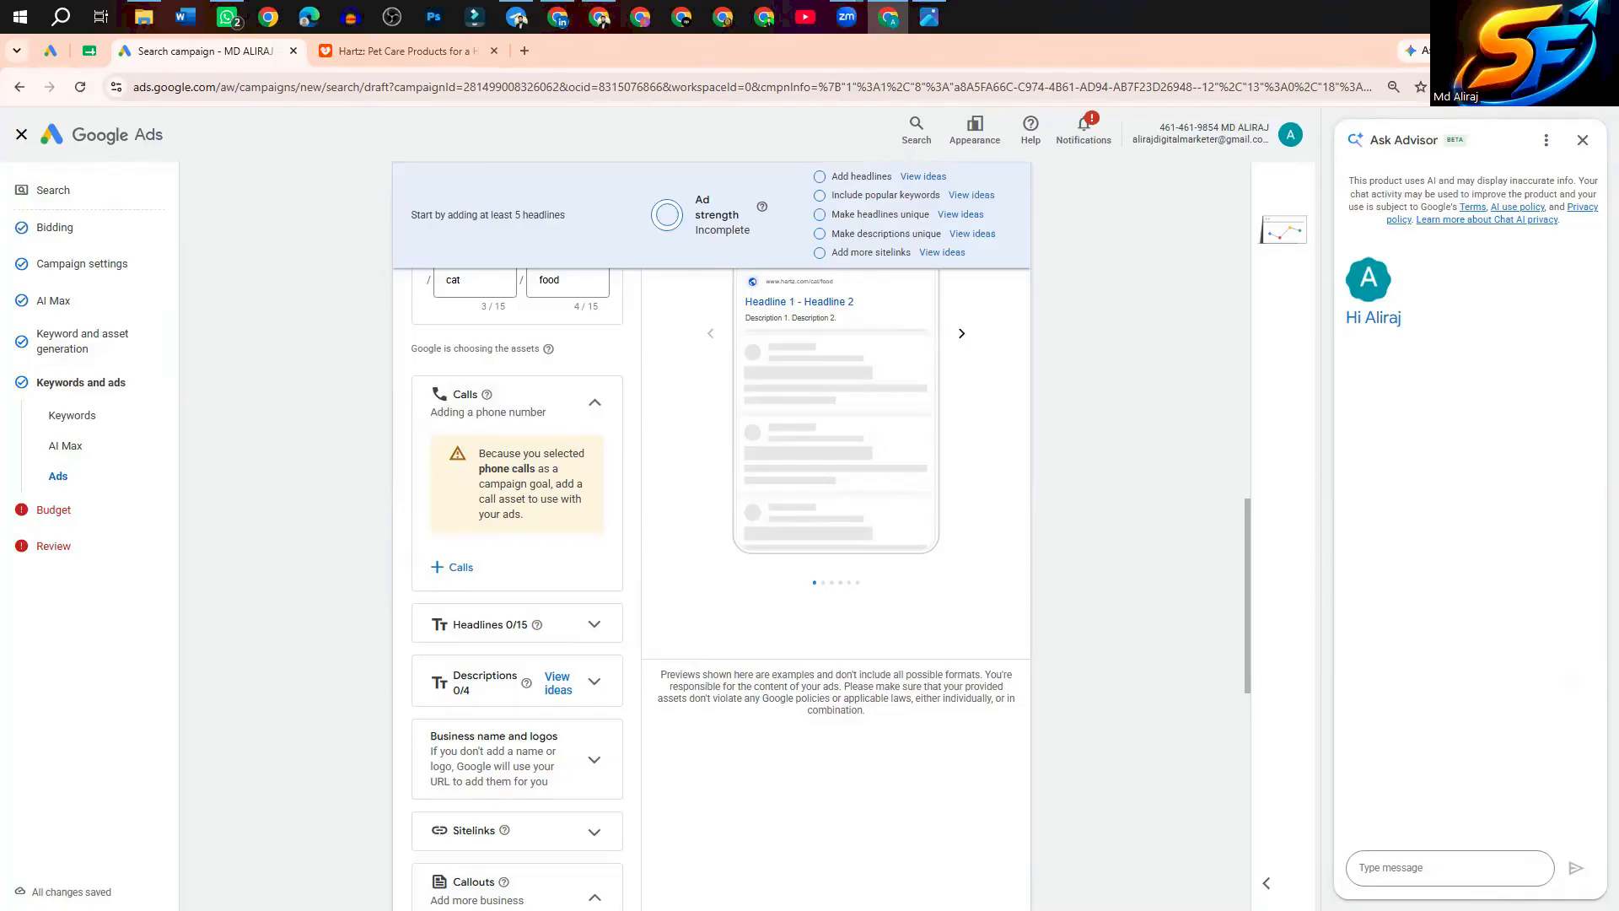
click(455, 569)
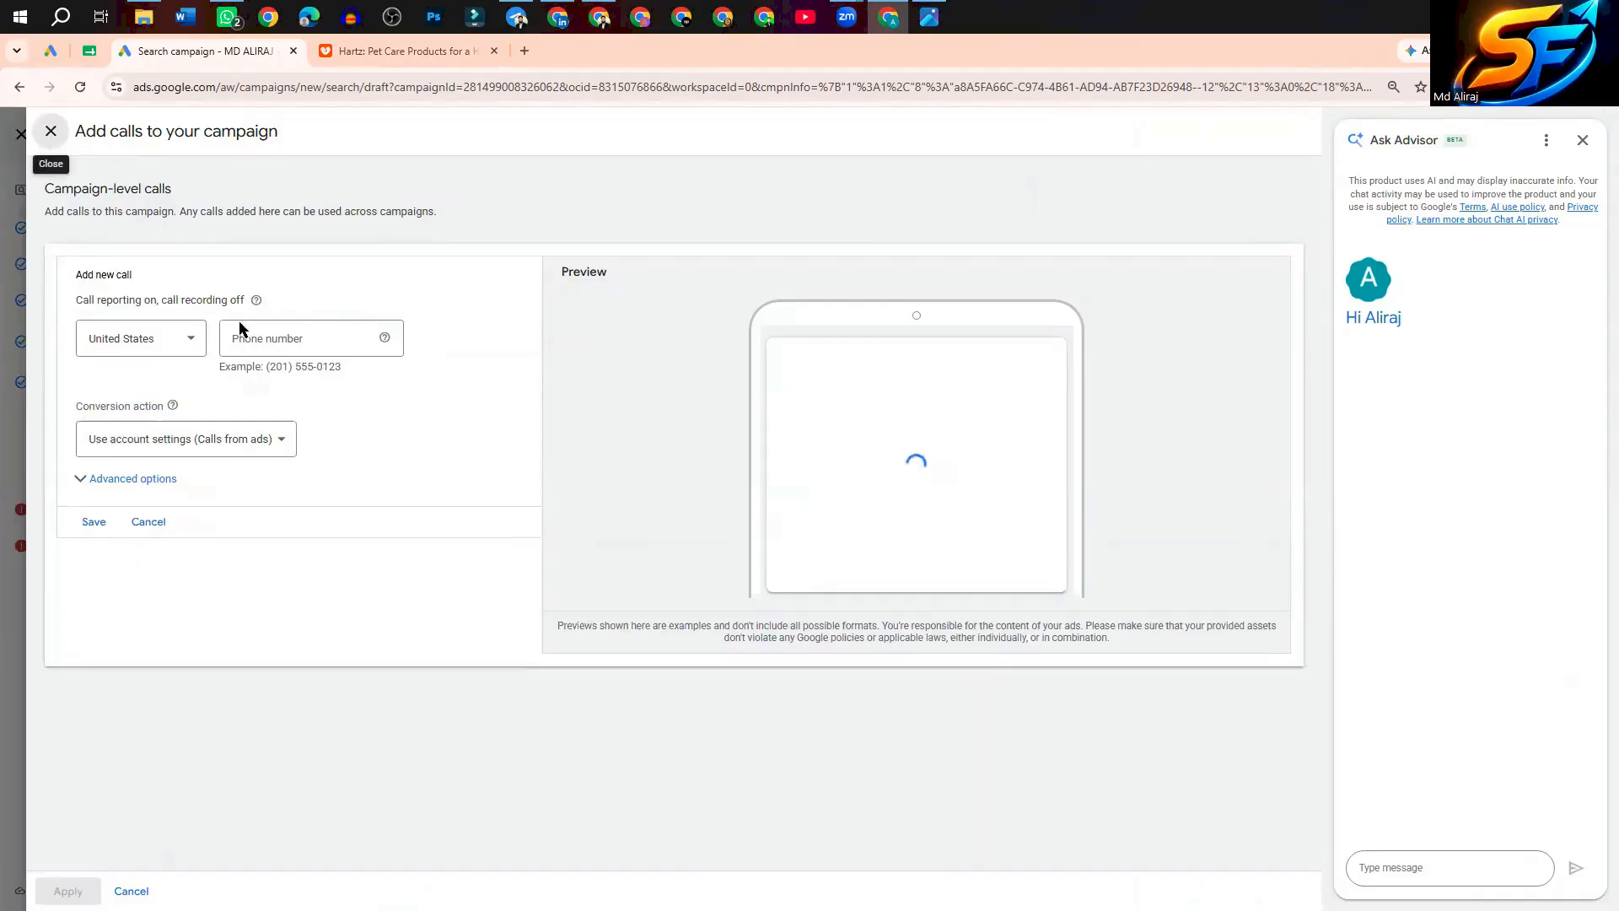
click(175, 339)
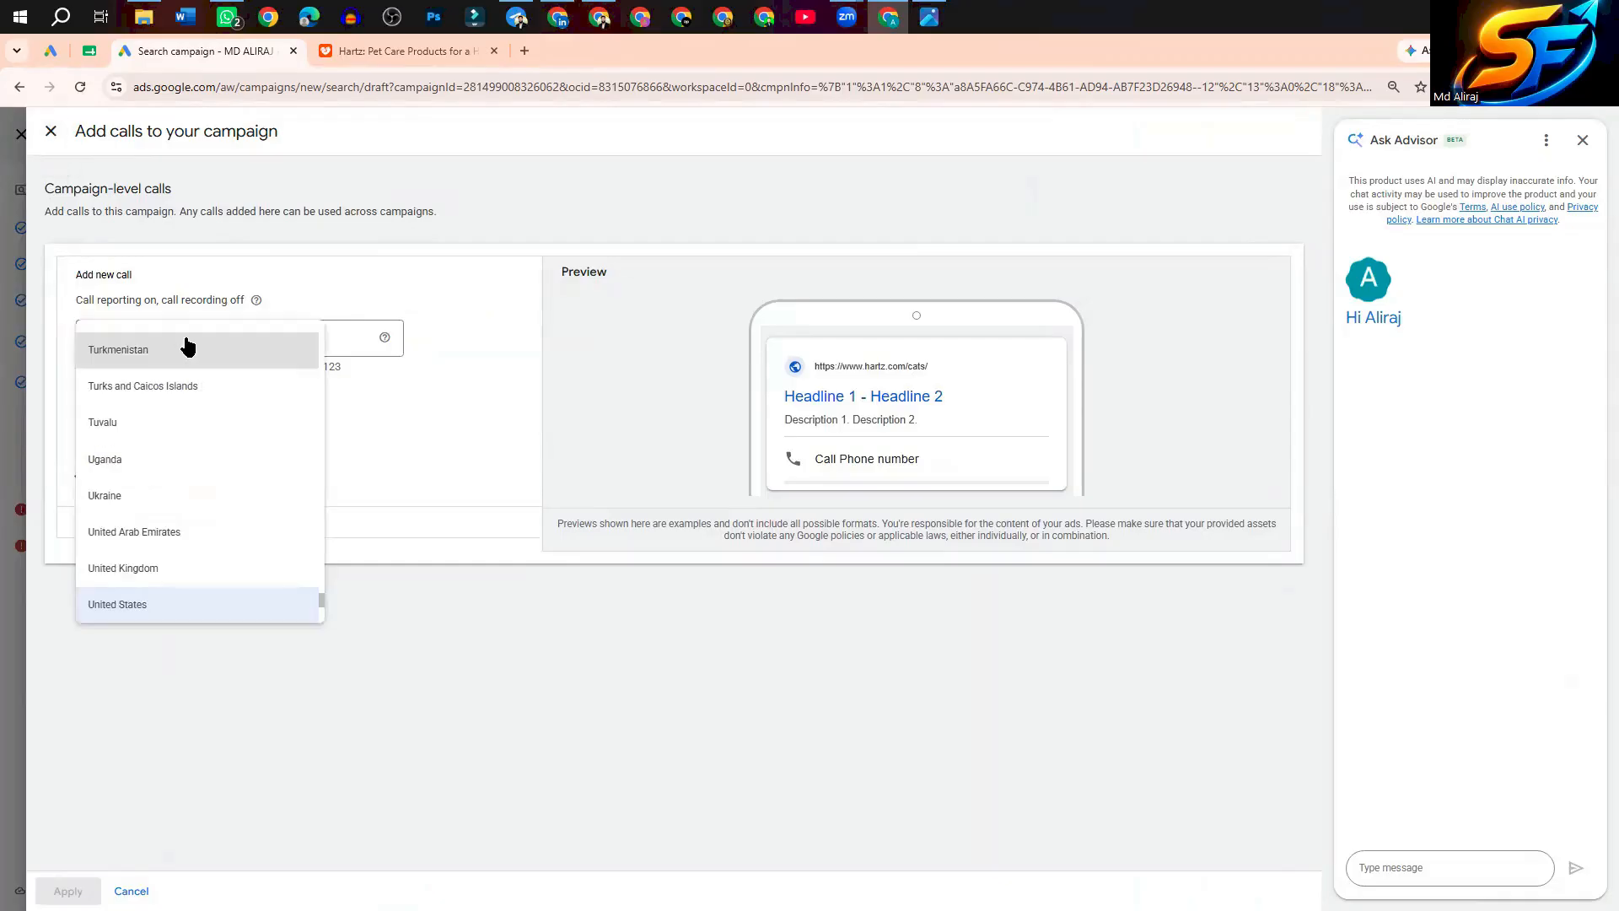
click(417, 392)
click(274, 333)
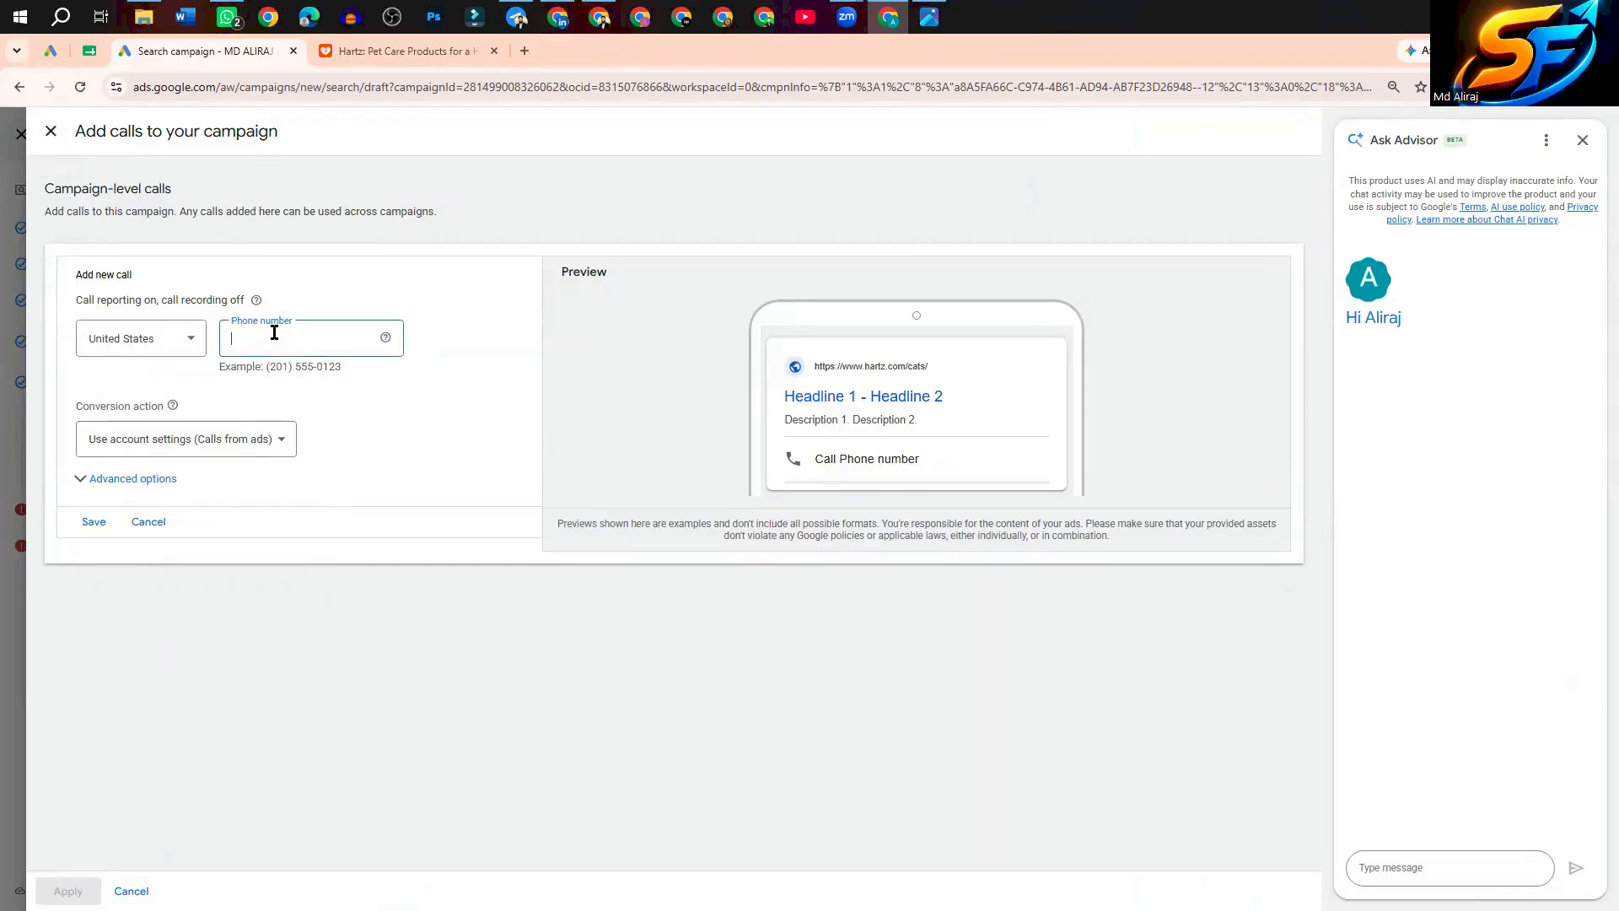
click(259, 447)
click(181, 428)
click(270, 451)
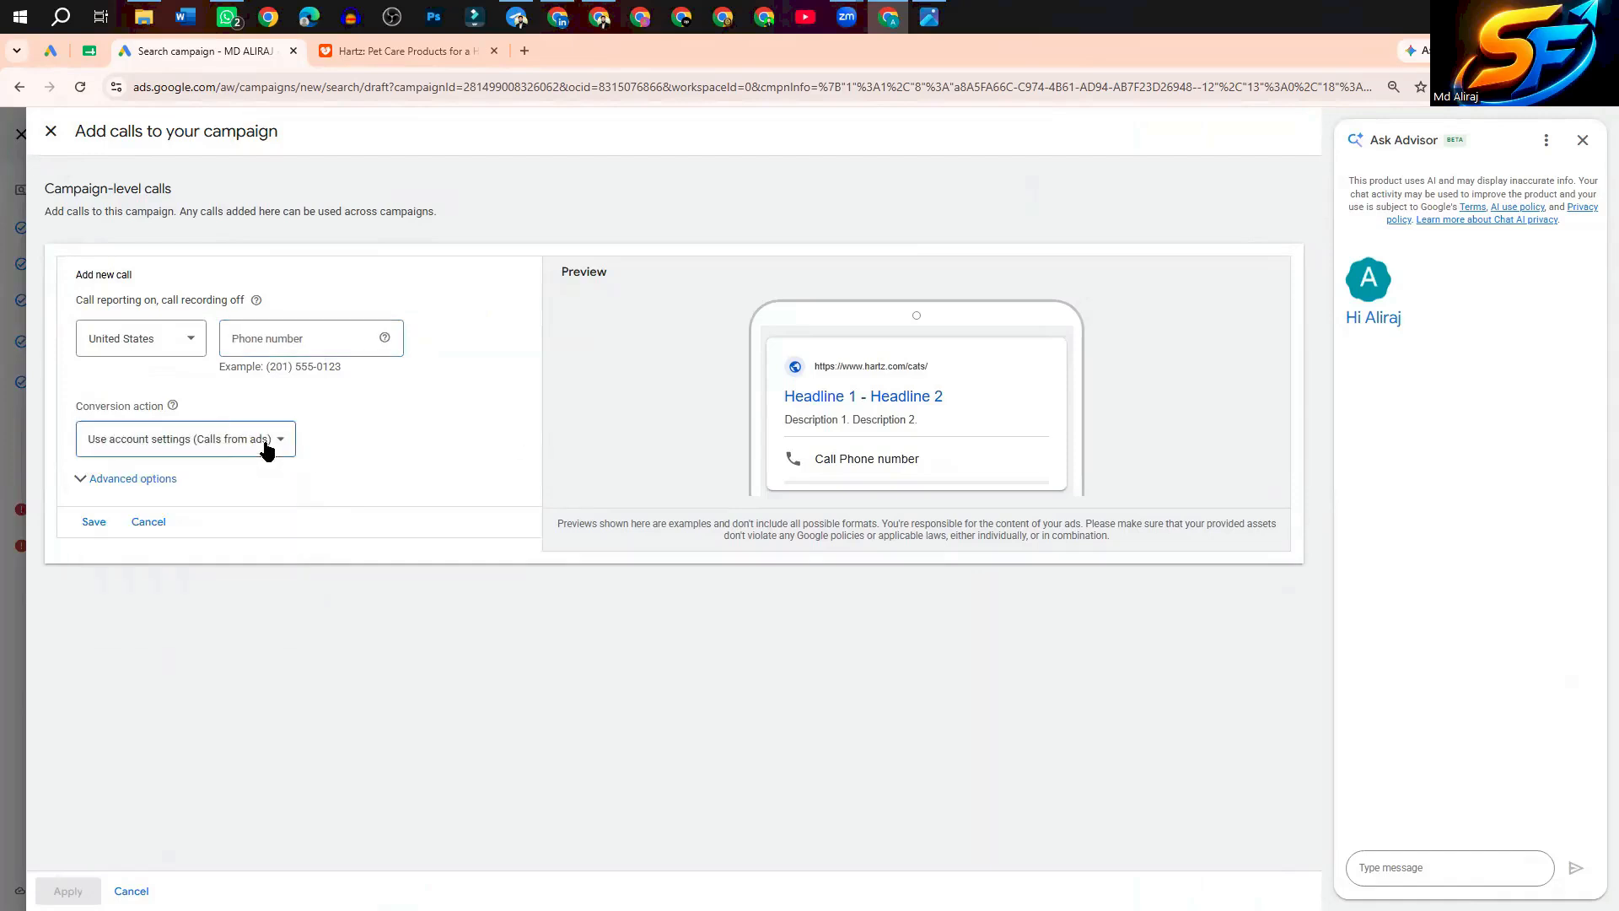
click(402, 478)
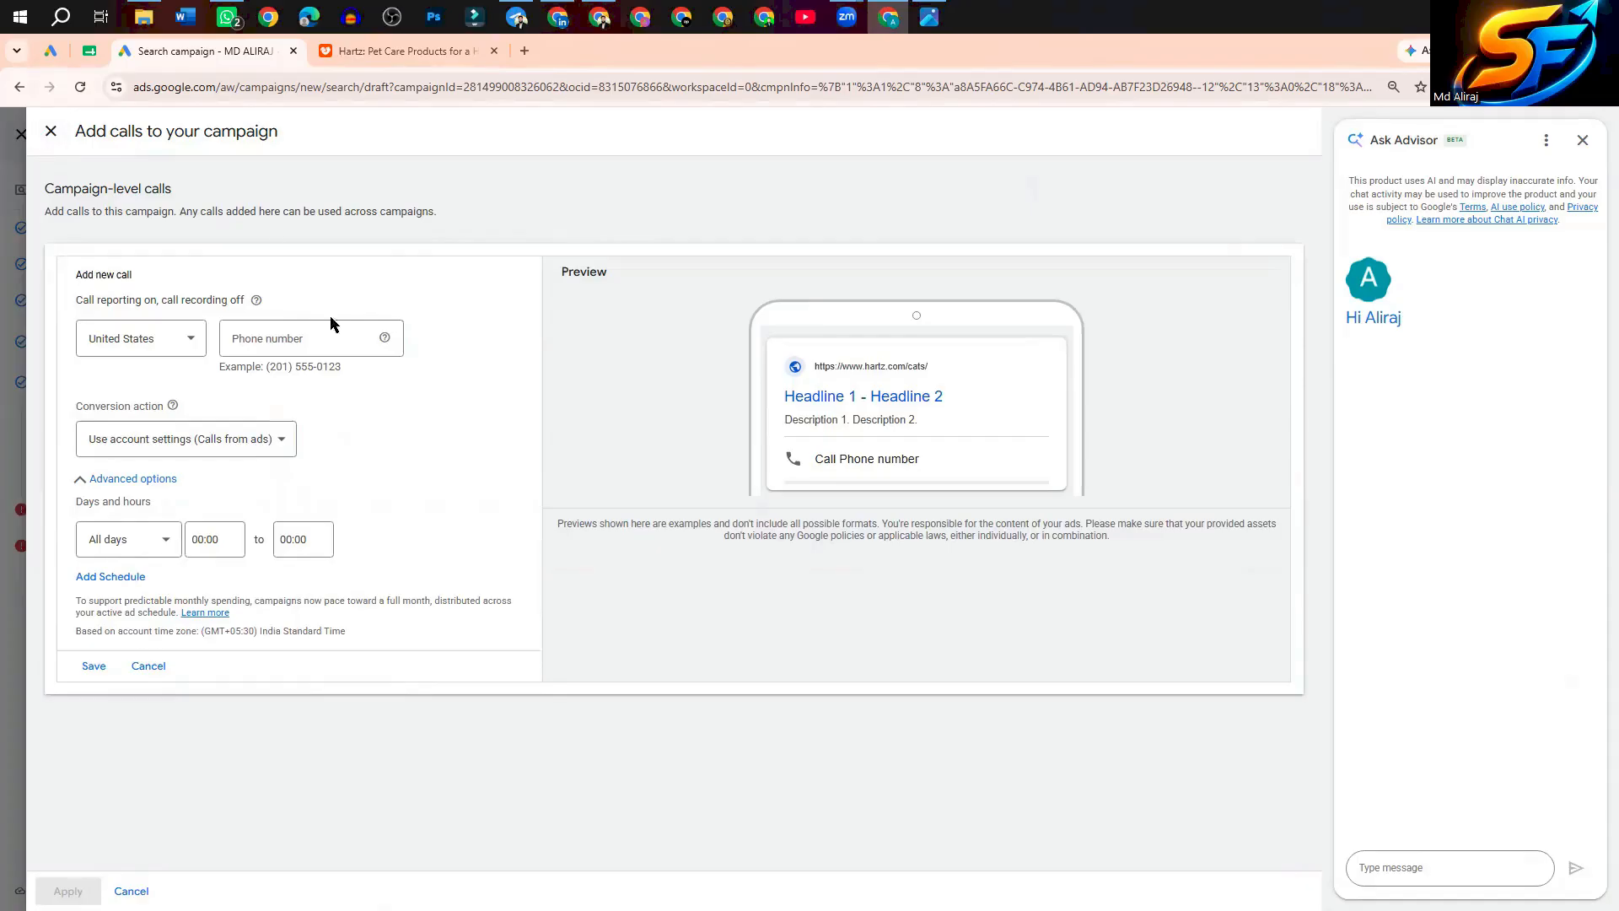
click(51, 131)
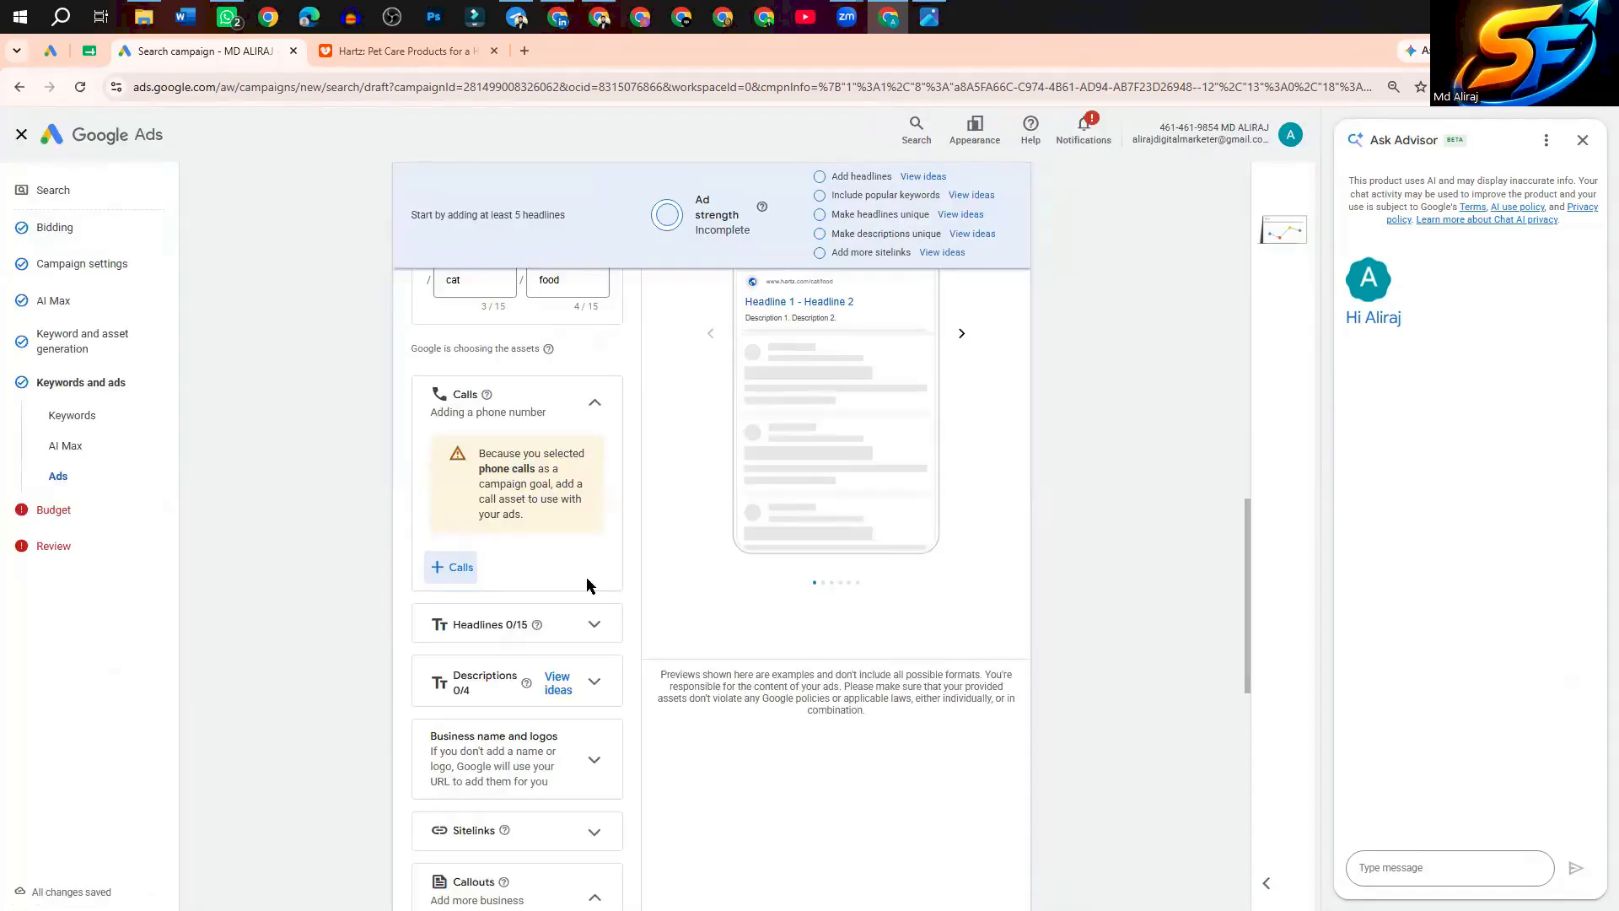
scroll(469, 470, down, 3)
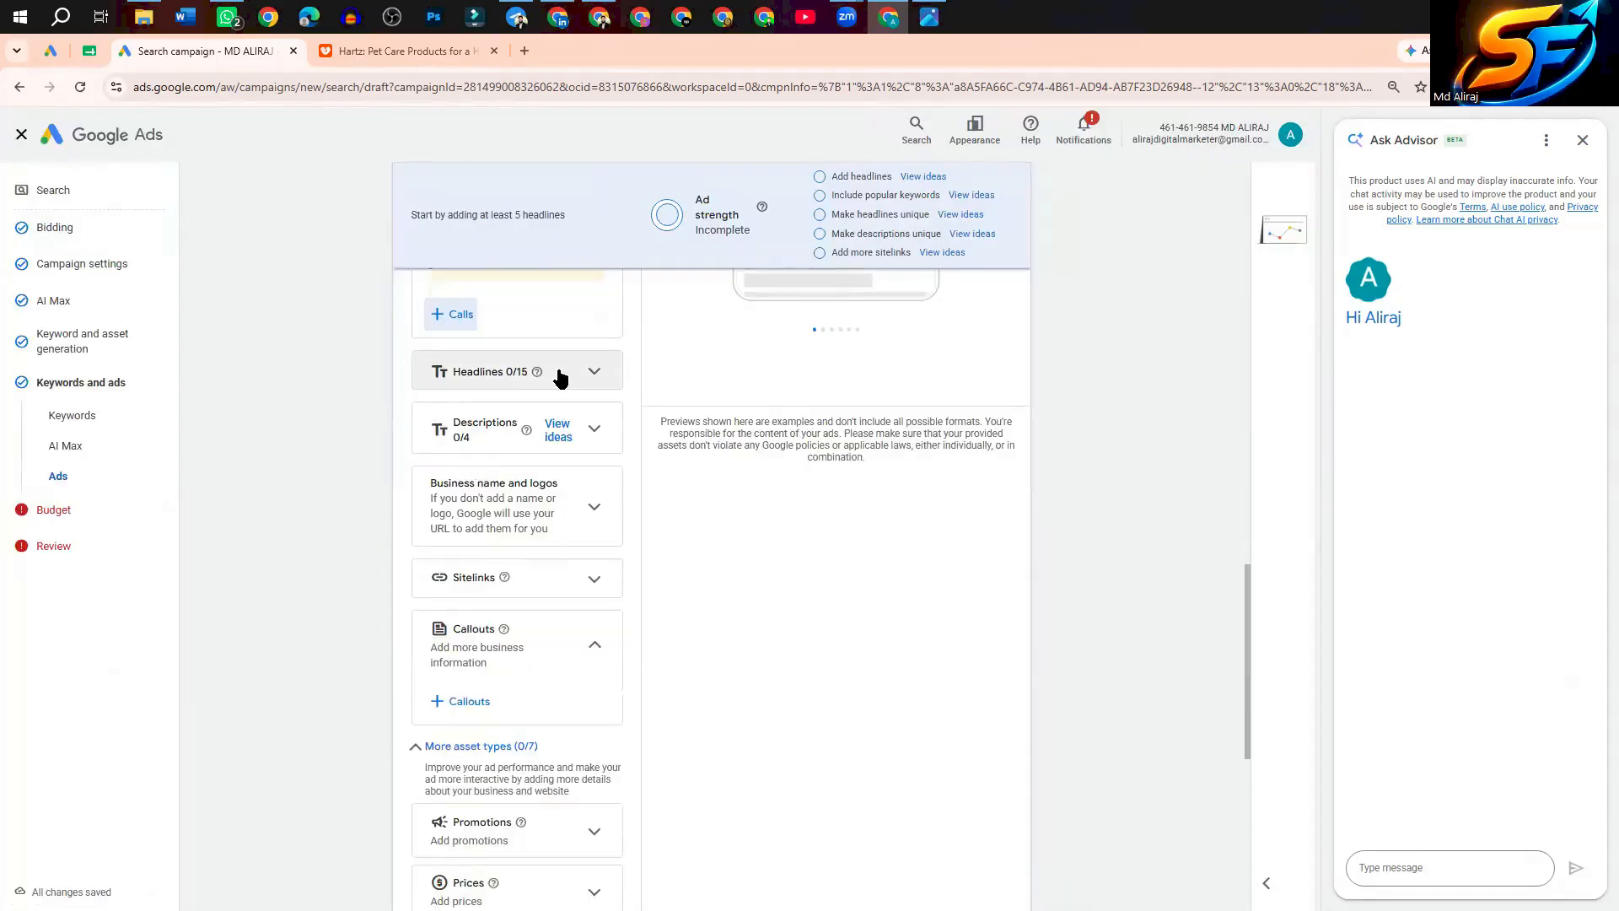
scroll(742, 477, up, 1)
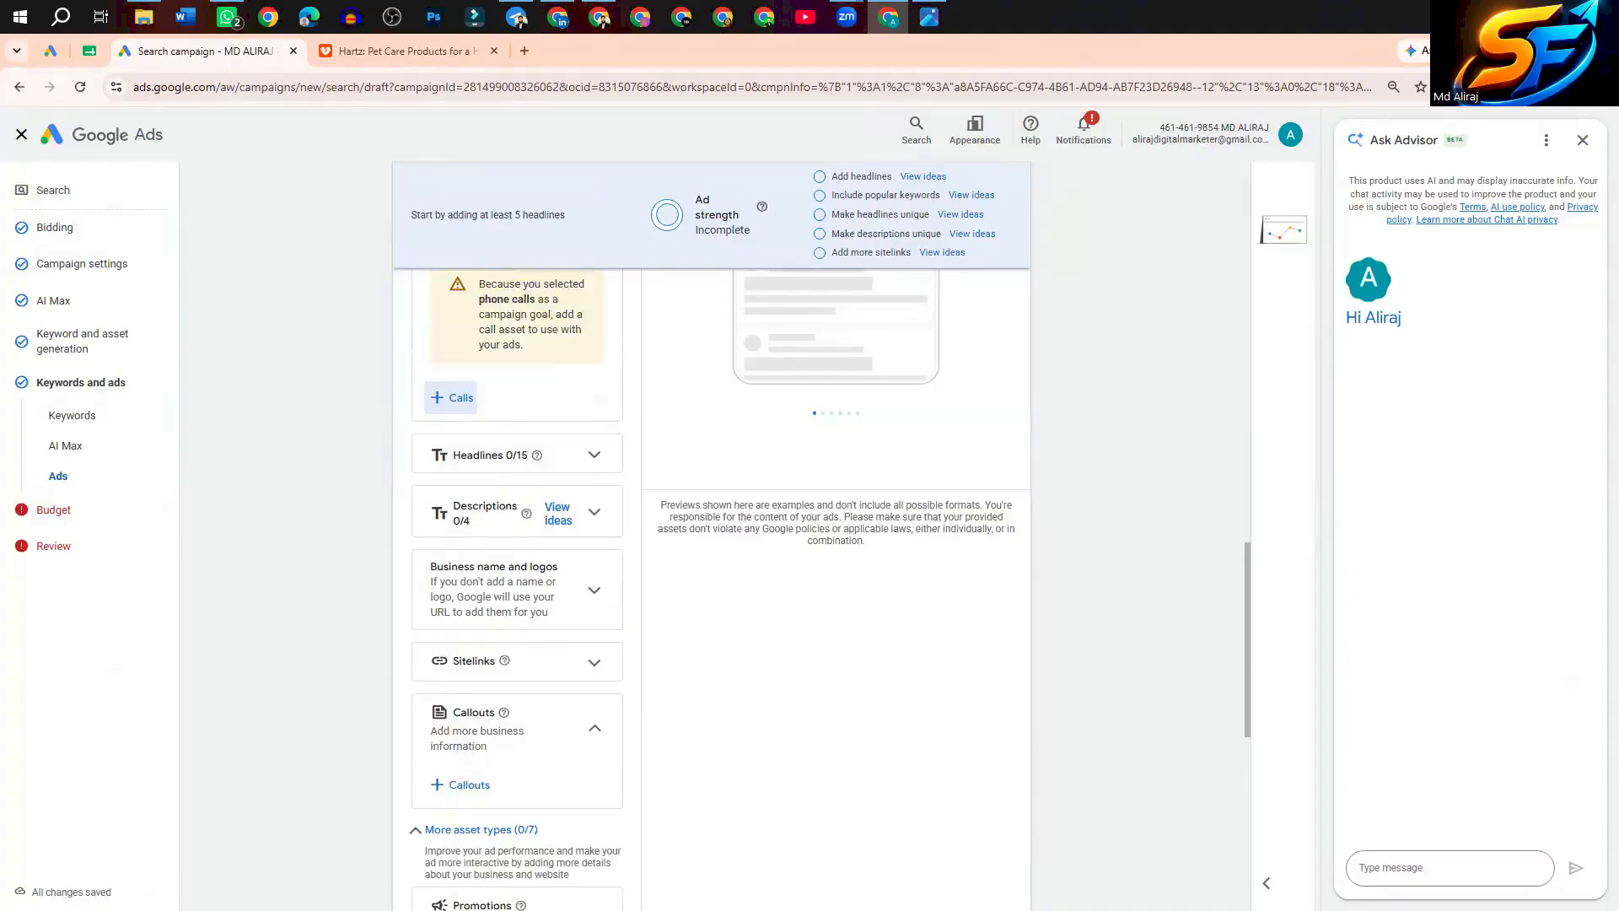
Open the ad's Headlines section and examine its suggested keywords and headline fields
click(500, 456)
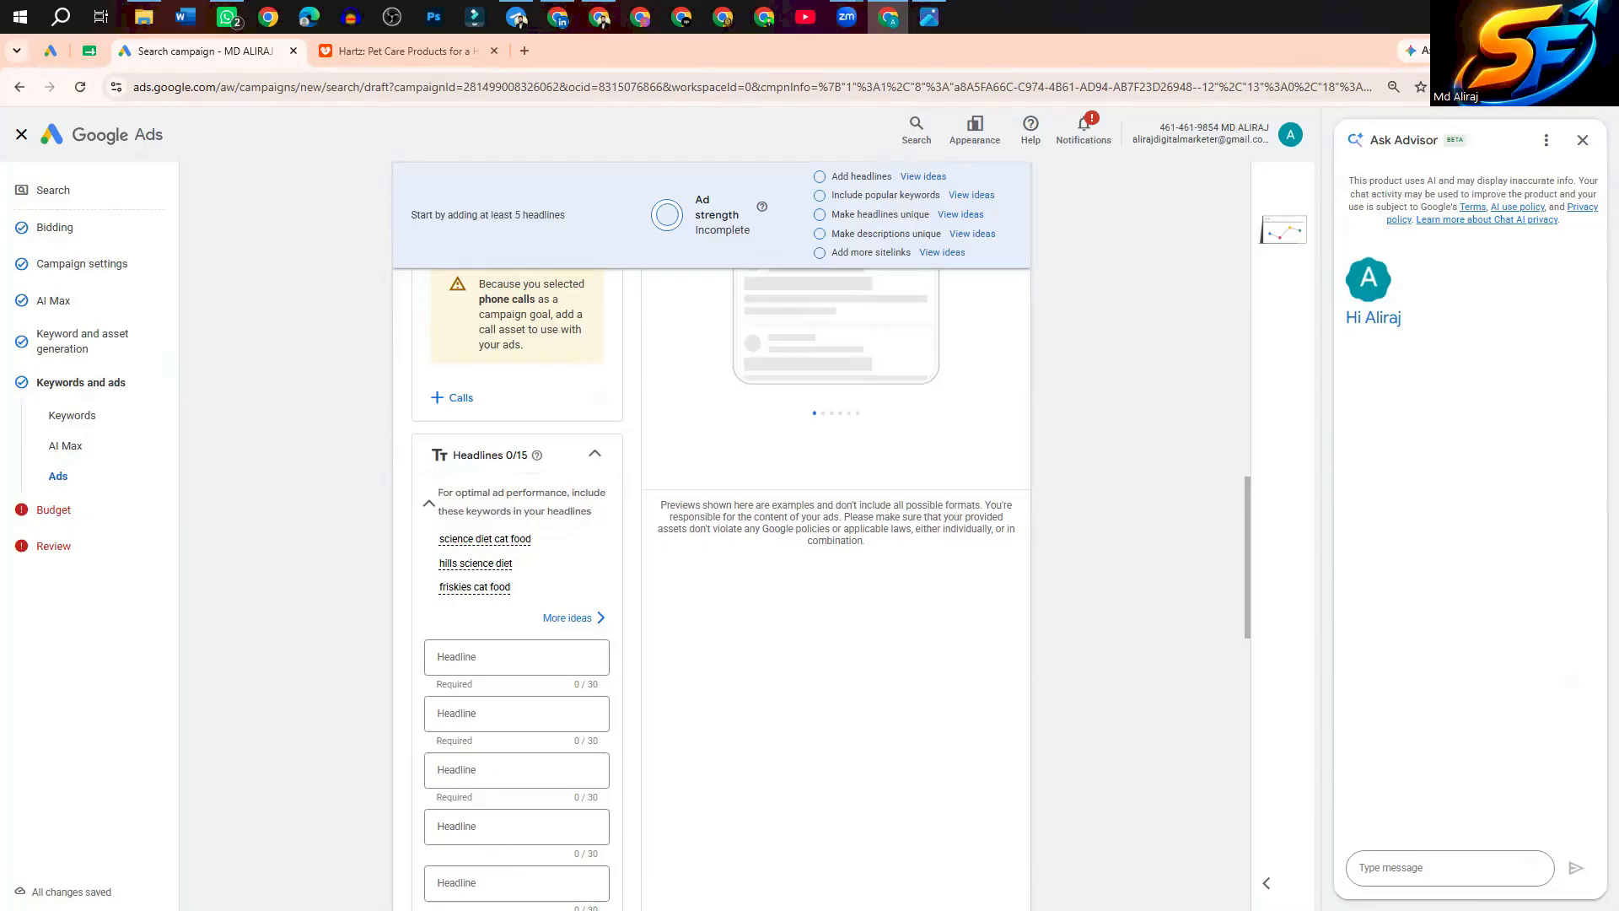
mouse_move(521, 546)
click(547, 655)
click(612, 582)
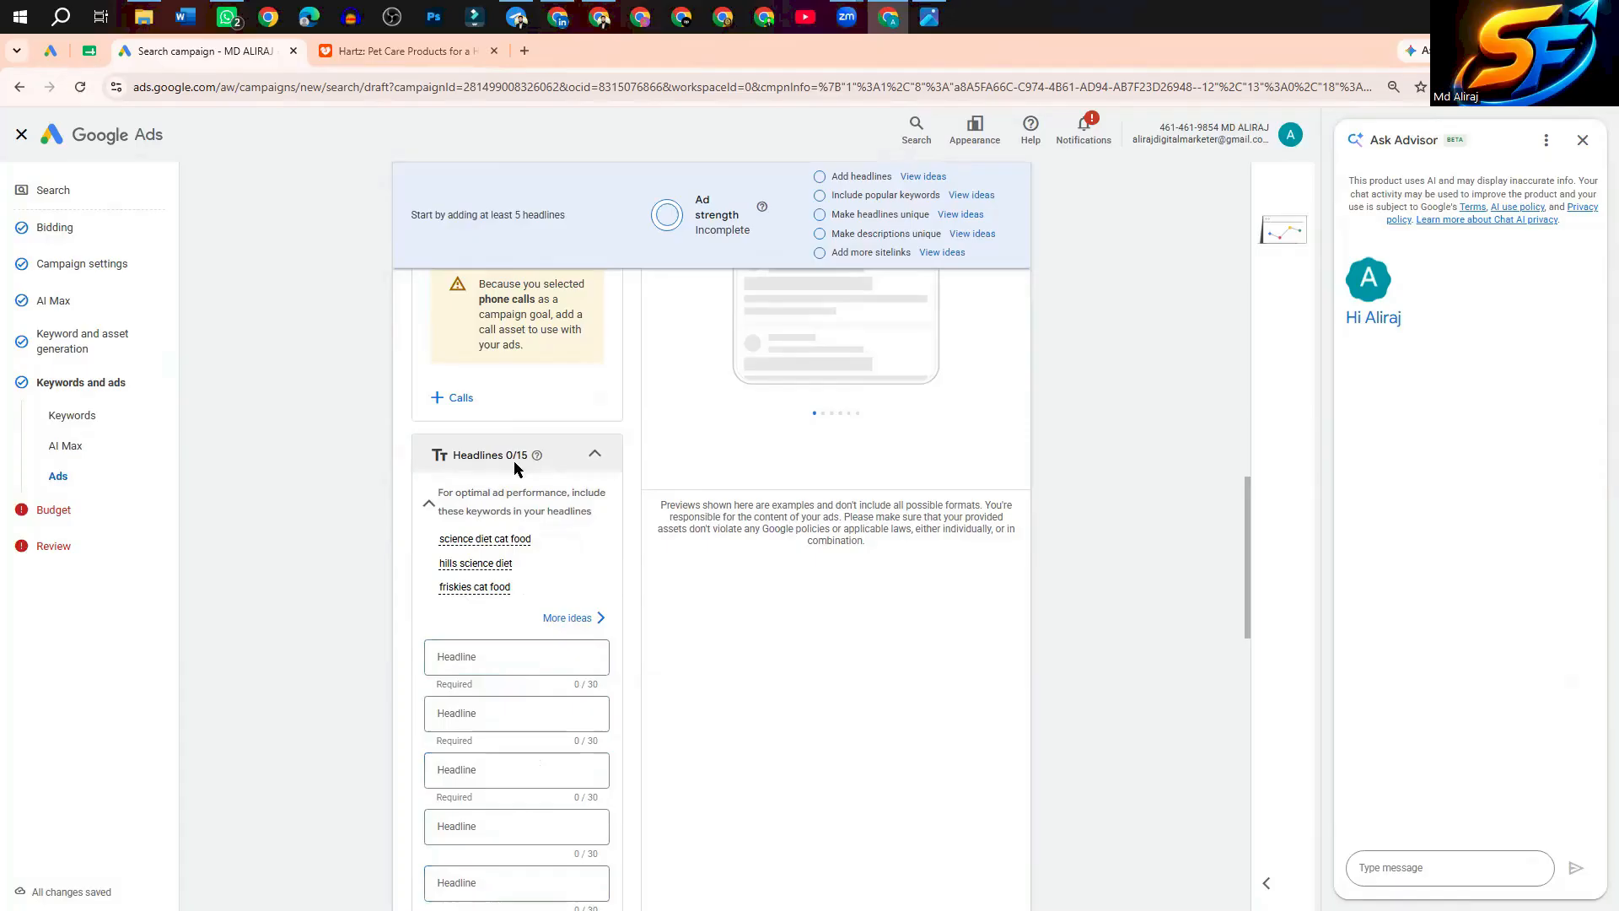
scroll(513, 639, up, 1)
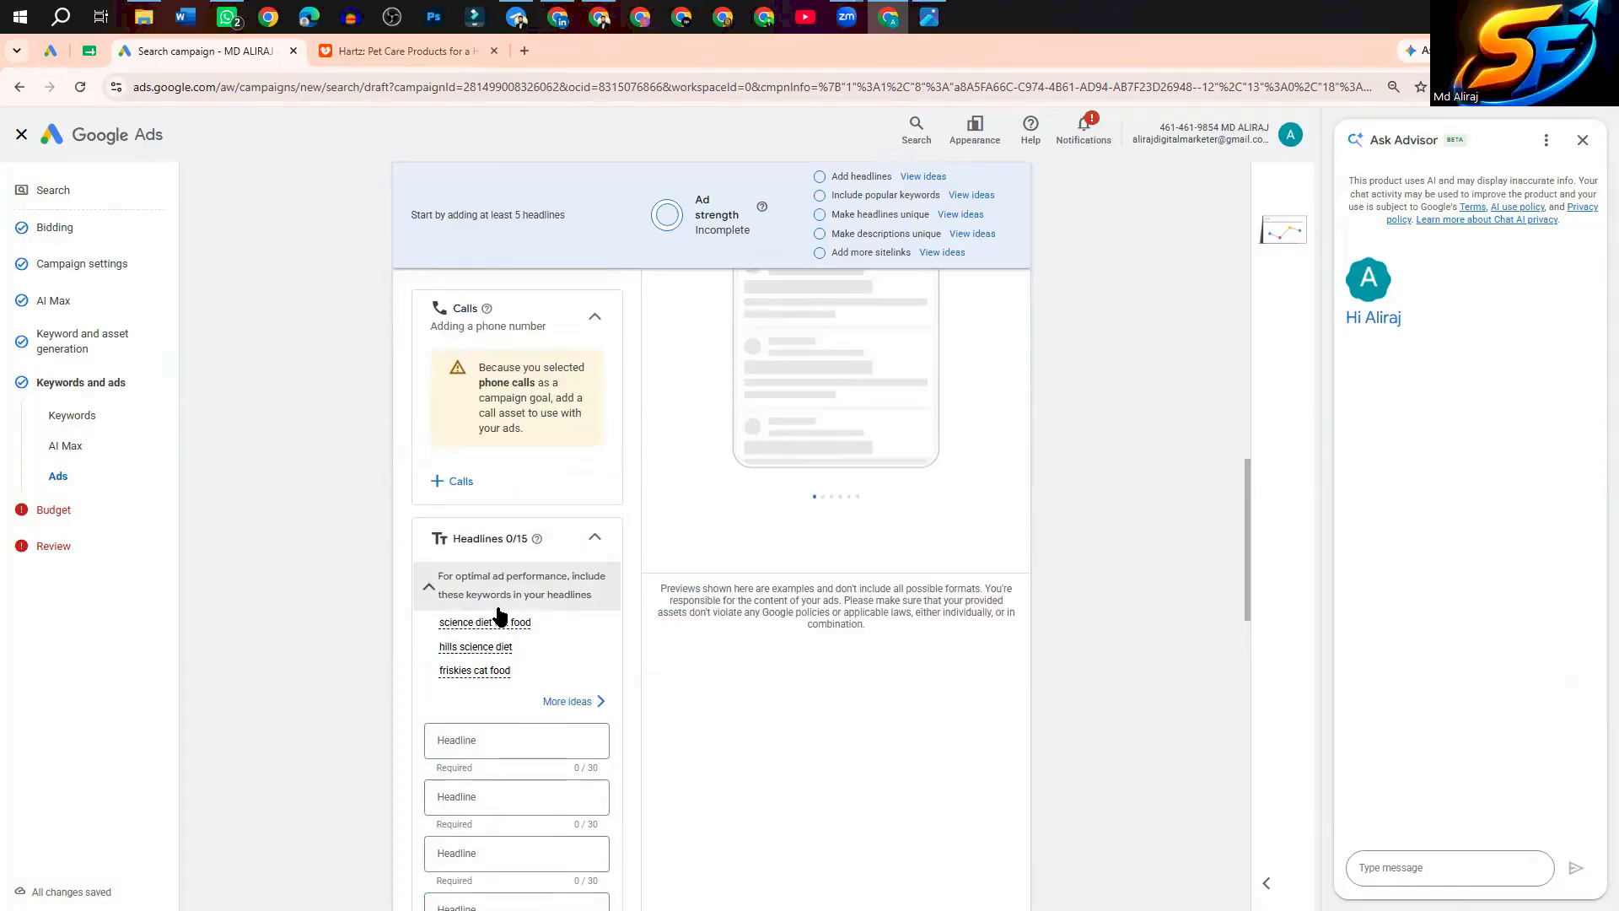
Open ChatGPT in a new browser tab and draft the prompt "Please give me 30 headlines for google ppc ads about cat food"
click(523, 56)
click(300, 123)
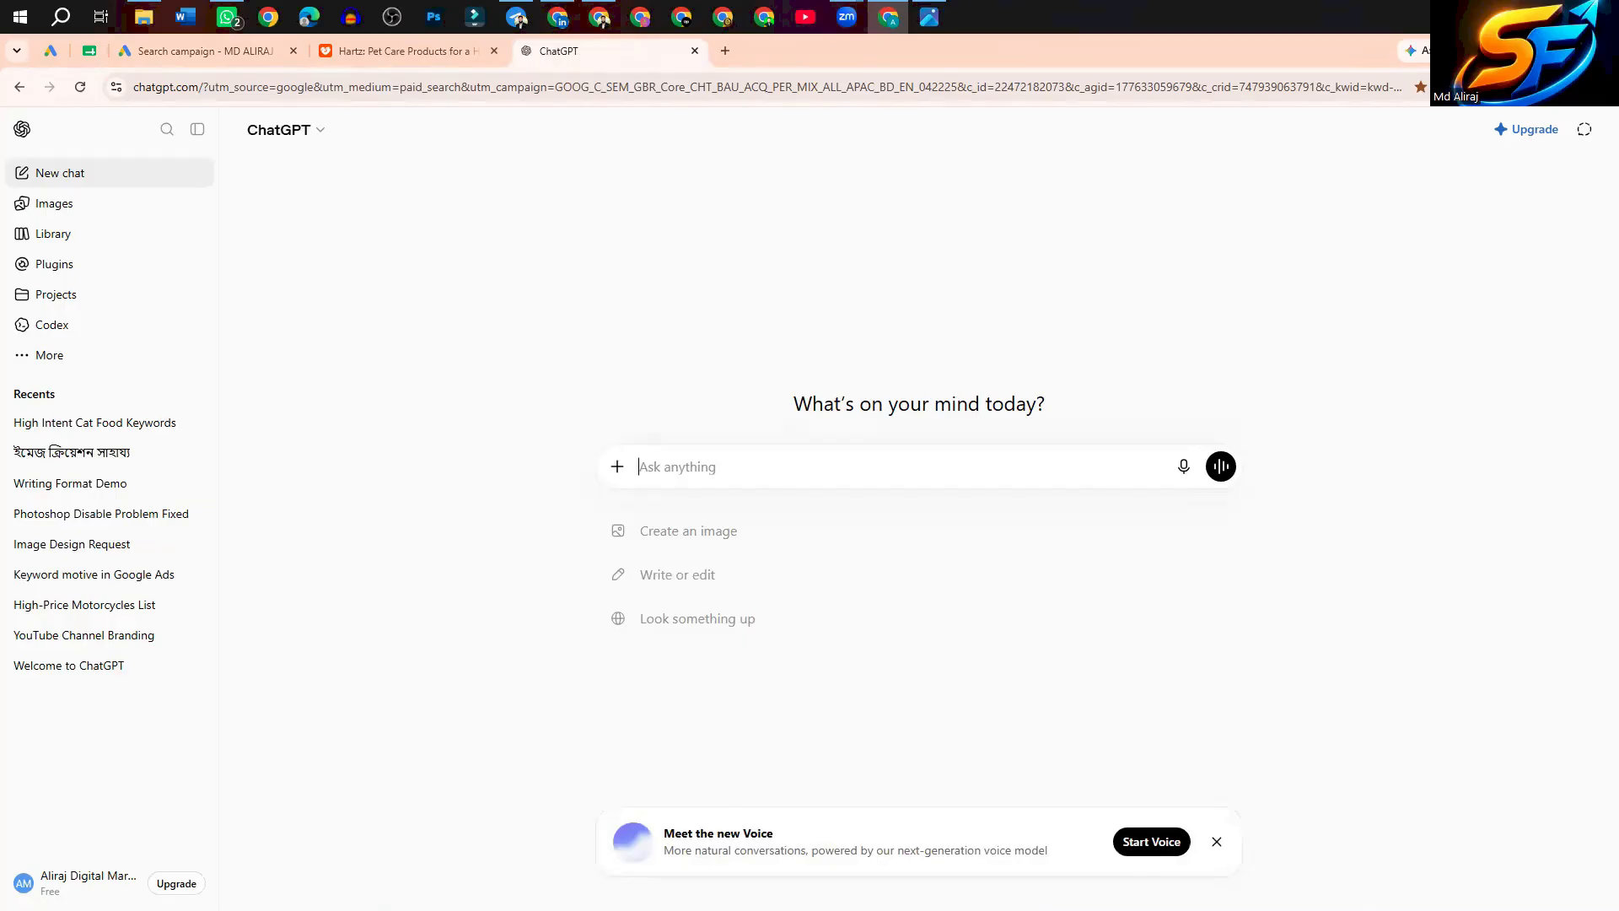
text(Please give me)
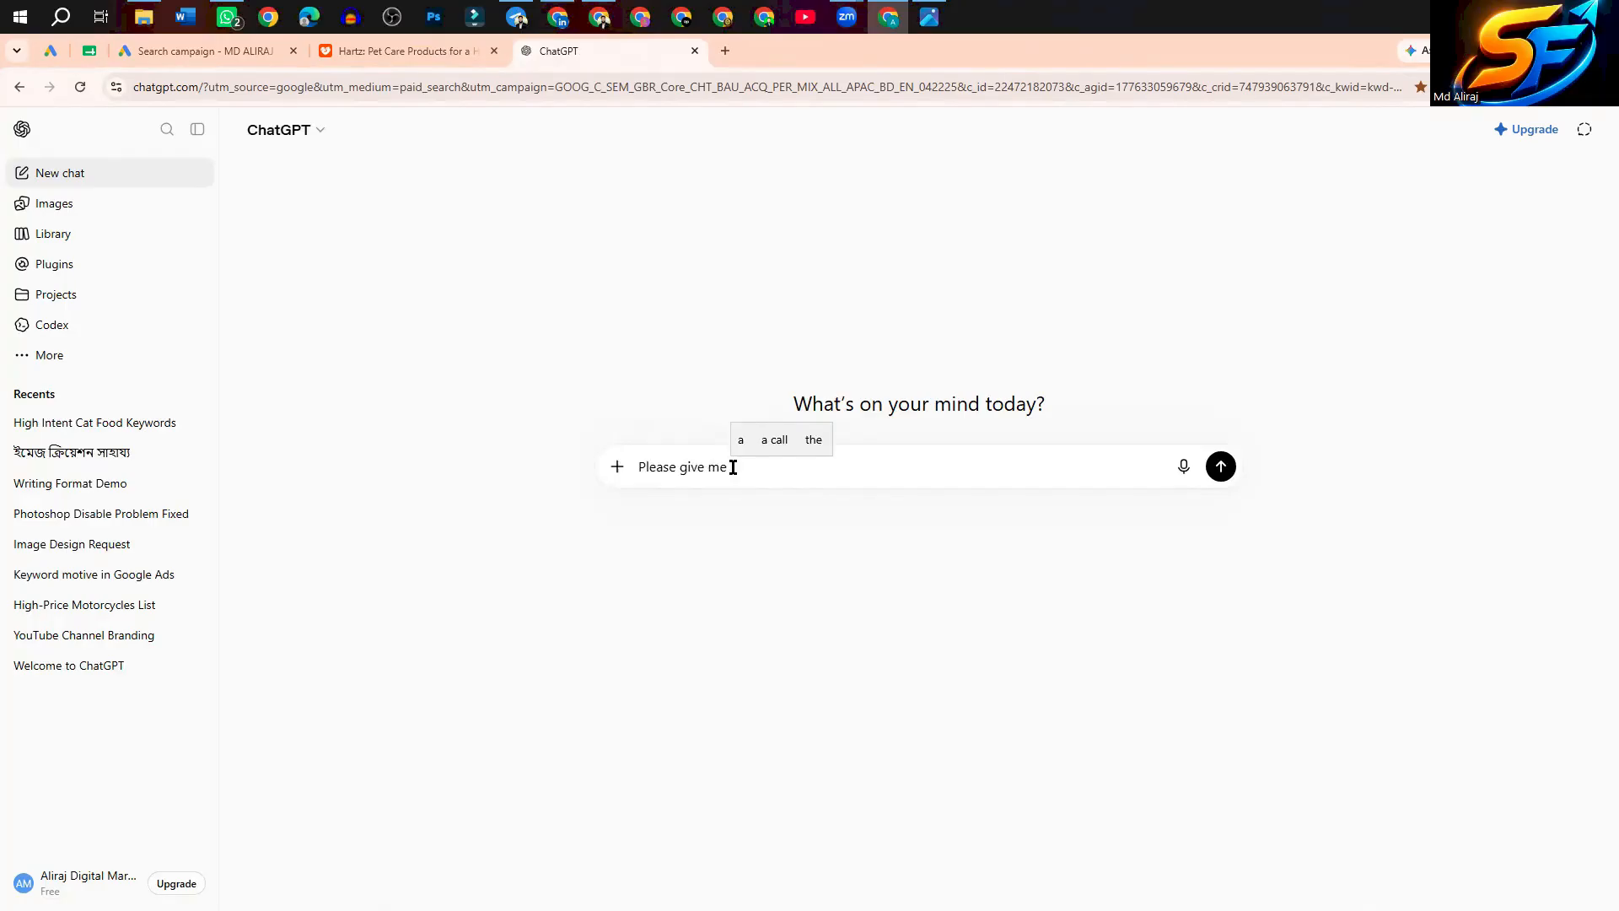
text(10)
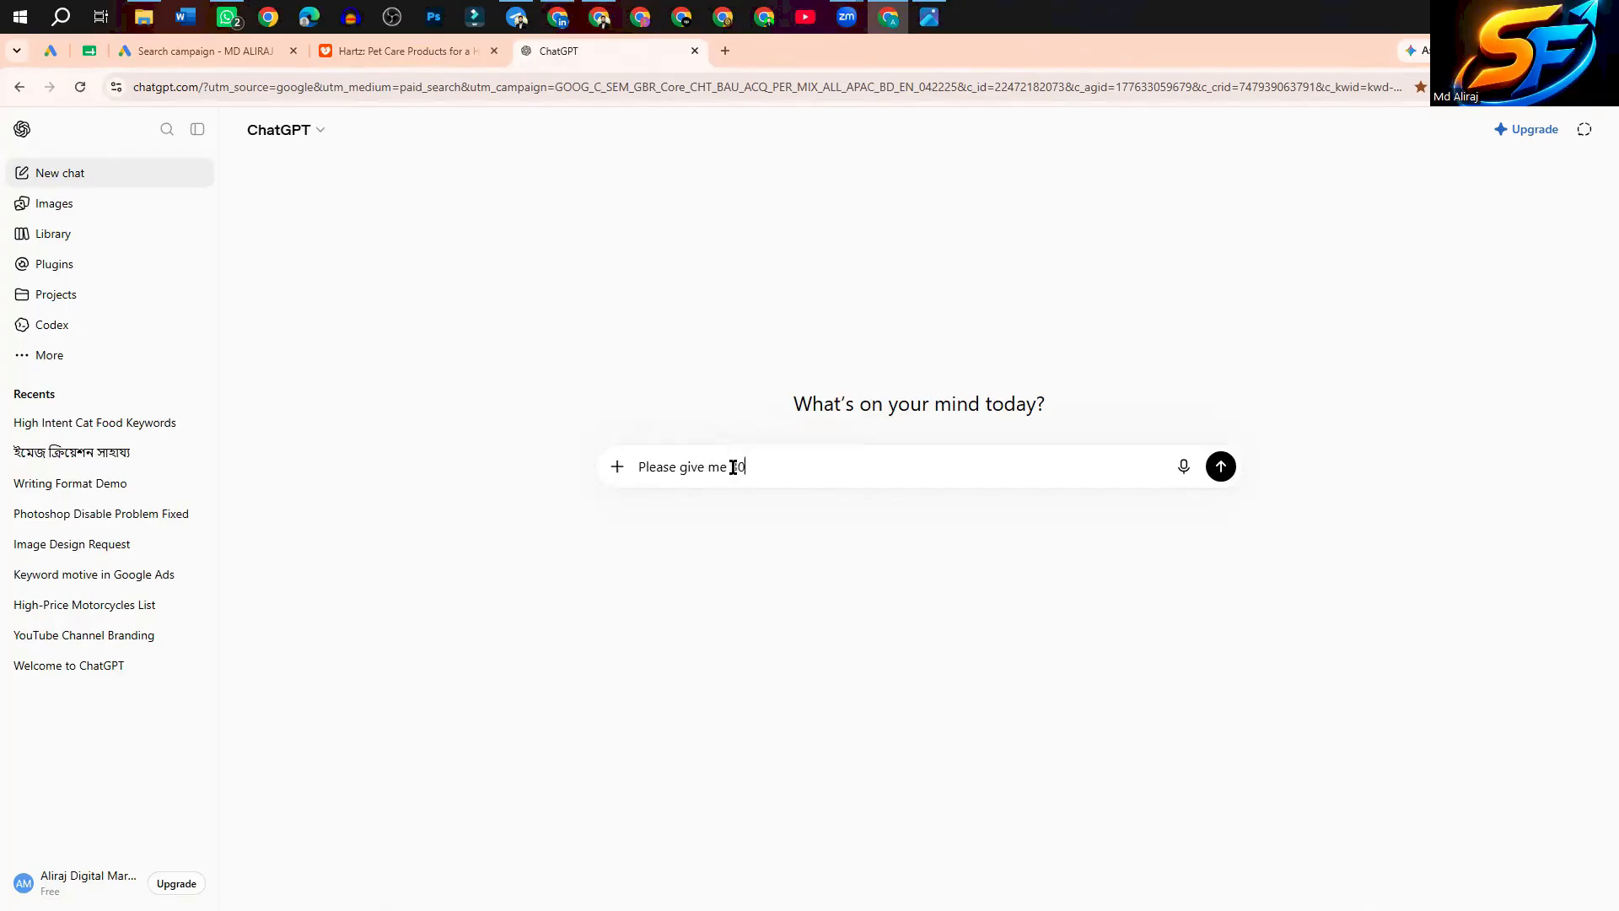
text( headlines for google ads pp)
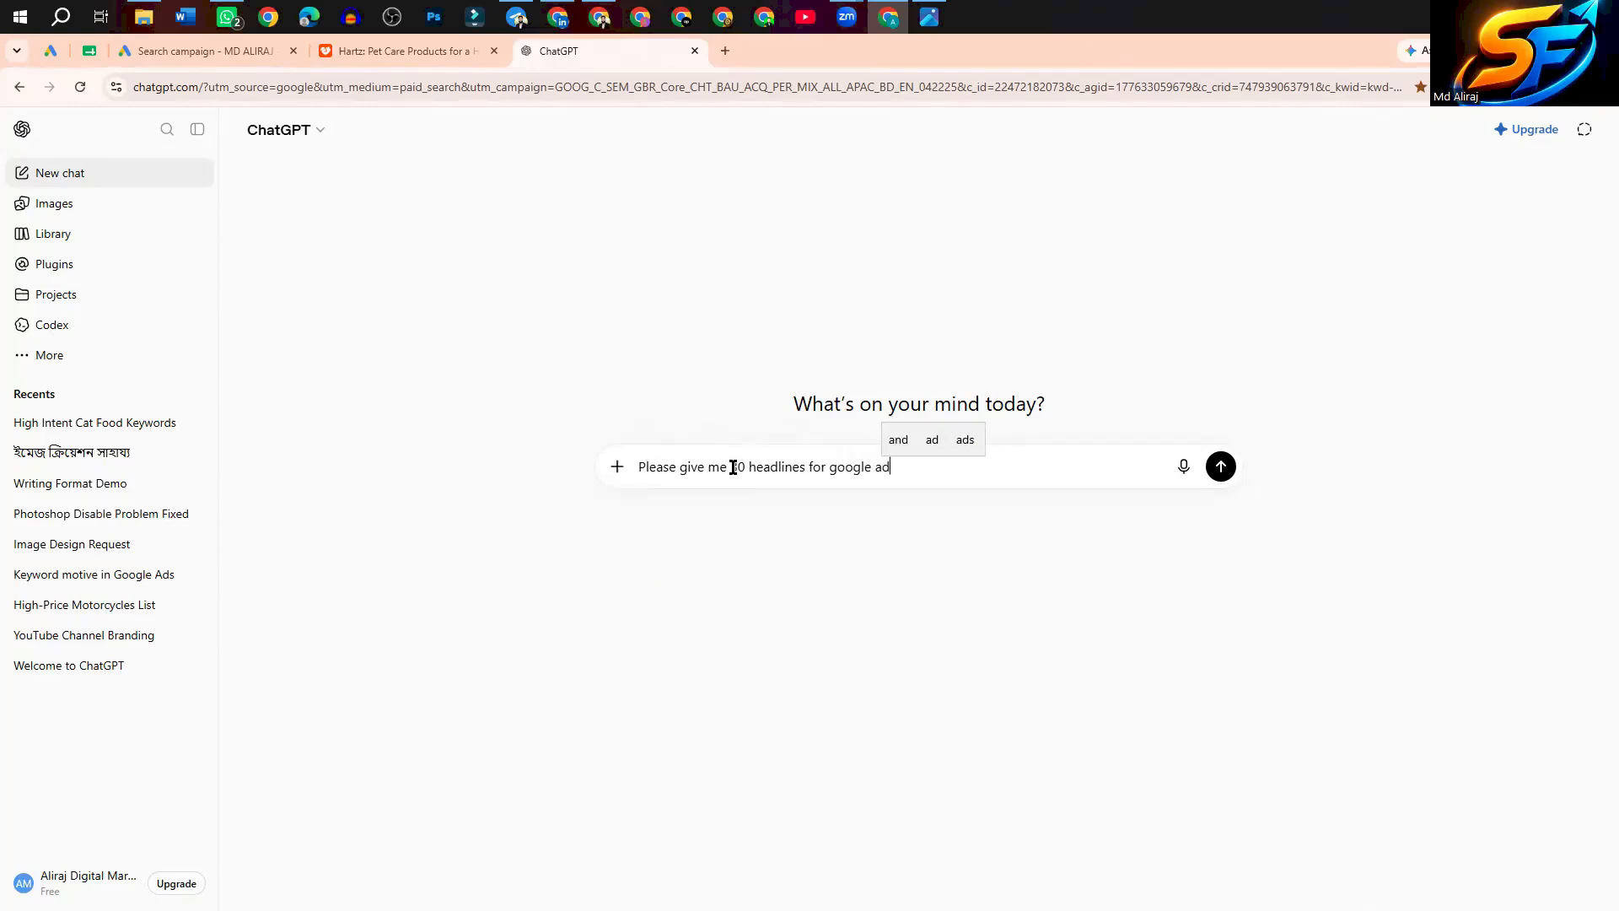
key(BackSpace)
key(BackSpace)
key(BackSpace)
key(BackSpace)
key(BackSpace)
key(BackSpace)
text(ppc ads about cat food)
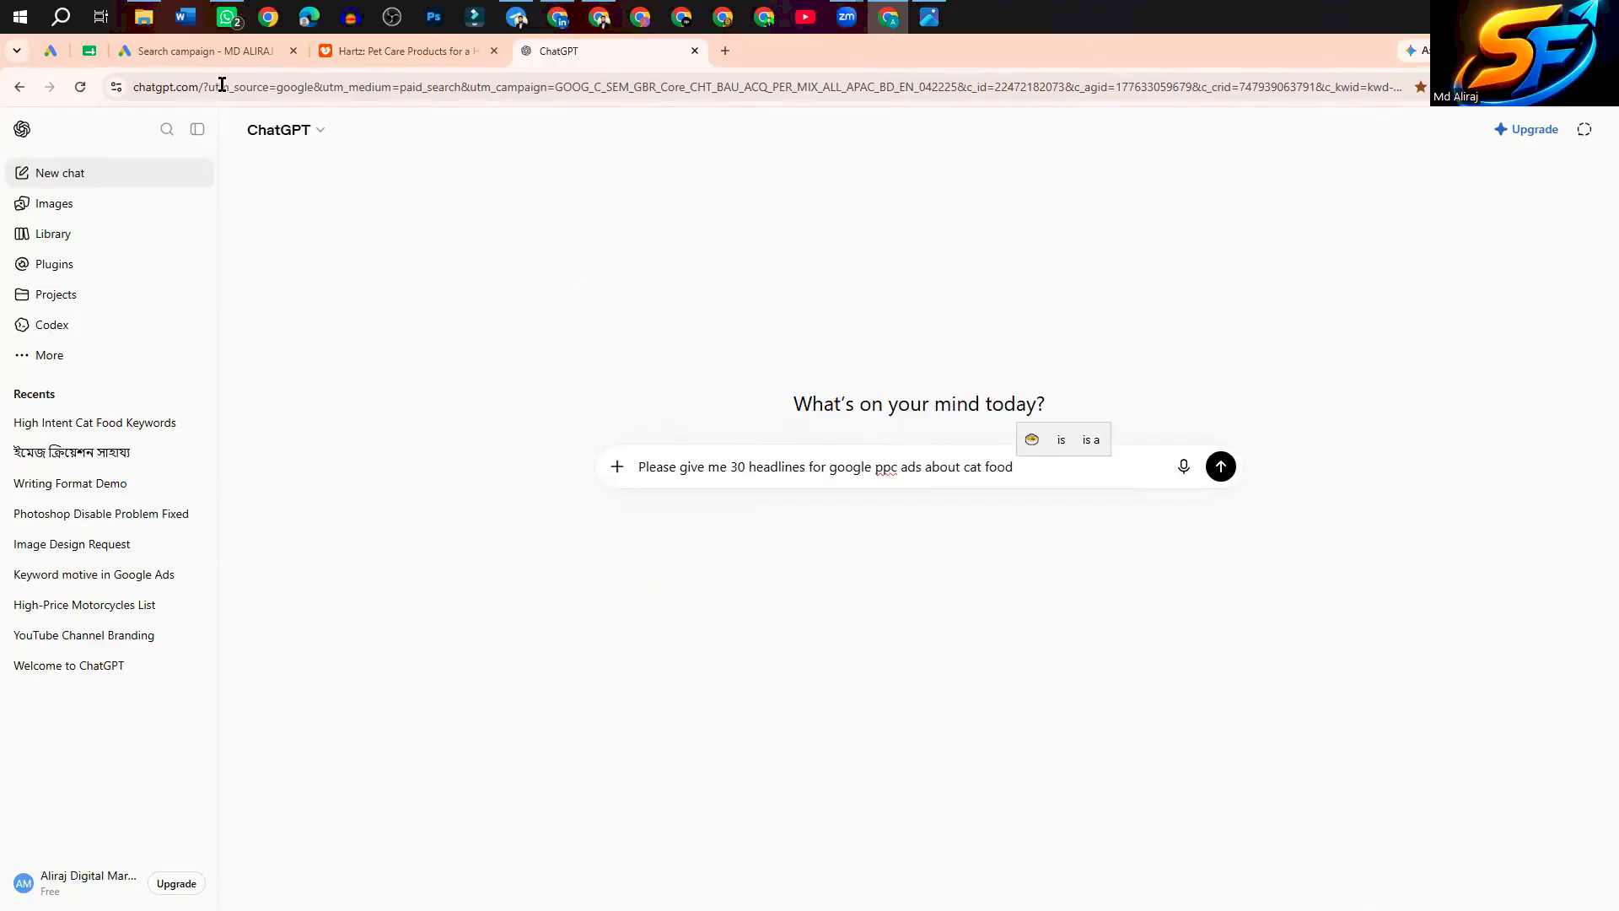
Check the headline character limit in the Google Ads form, add "maximum 30 charactors" to the ChatGPT prompt and submit it
click(206, 51)
scroll(548, 672, down, 2)
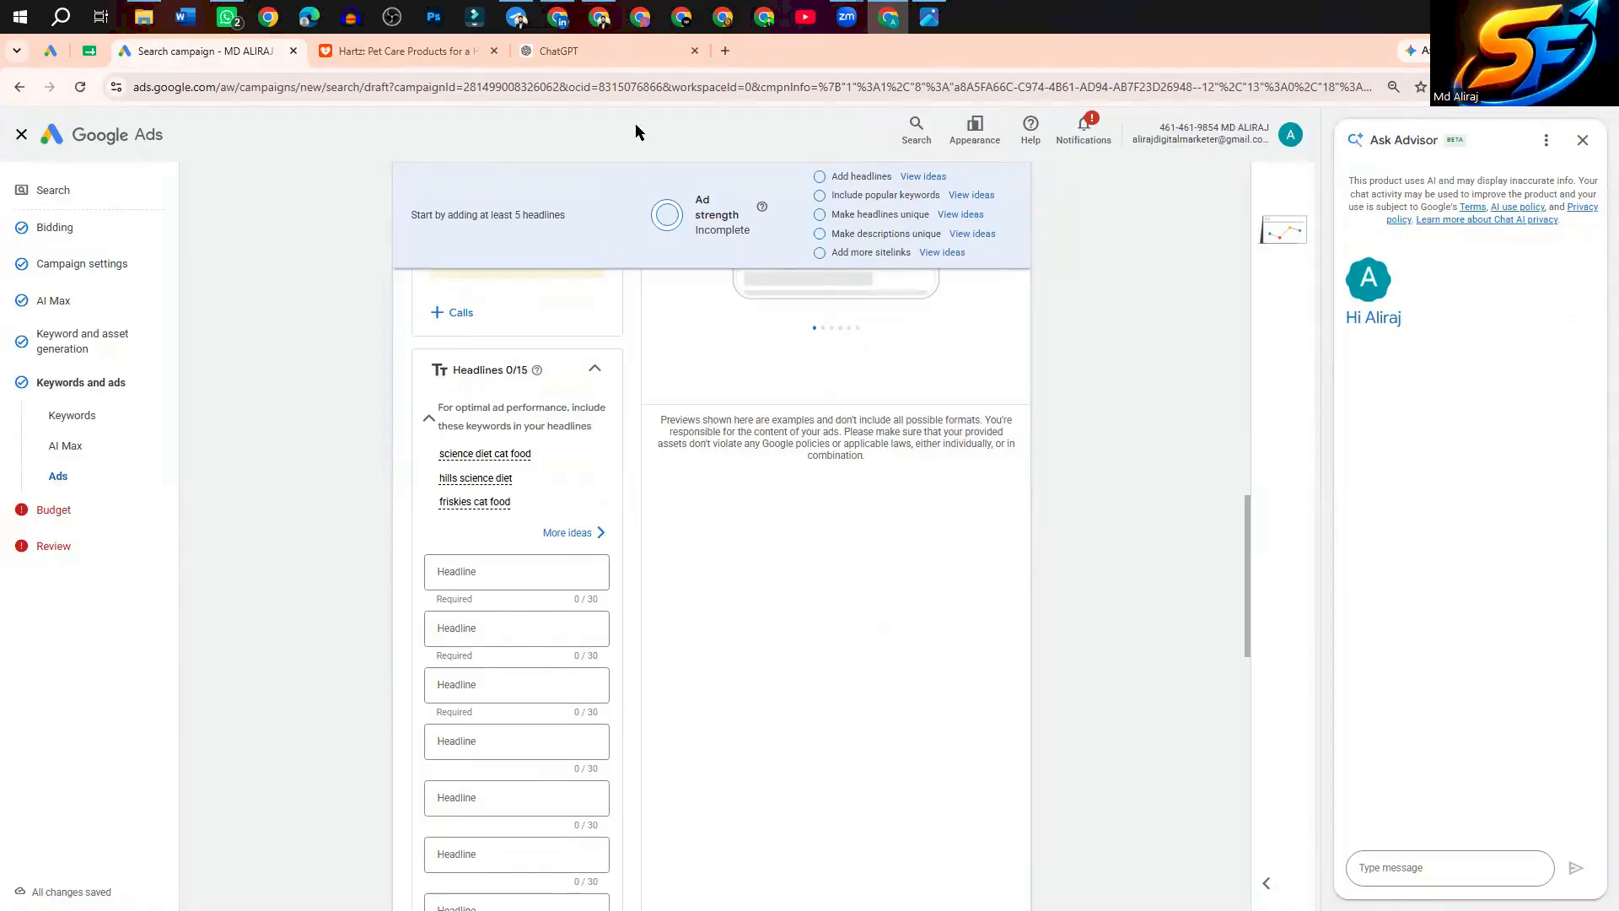
click(614, 51)
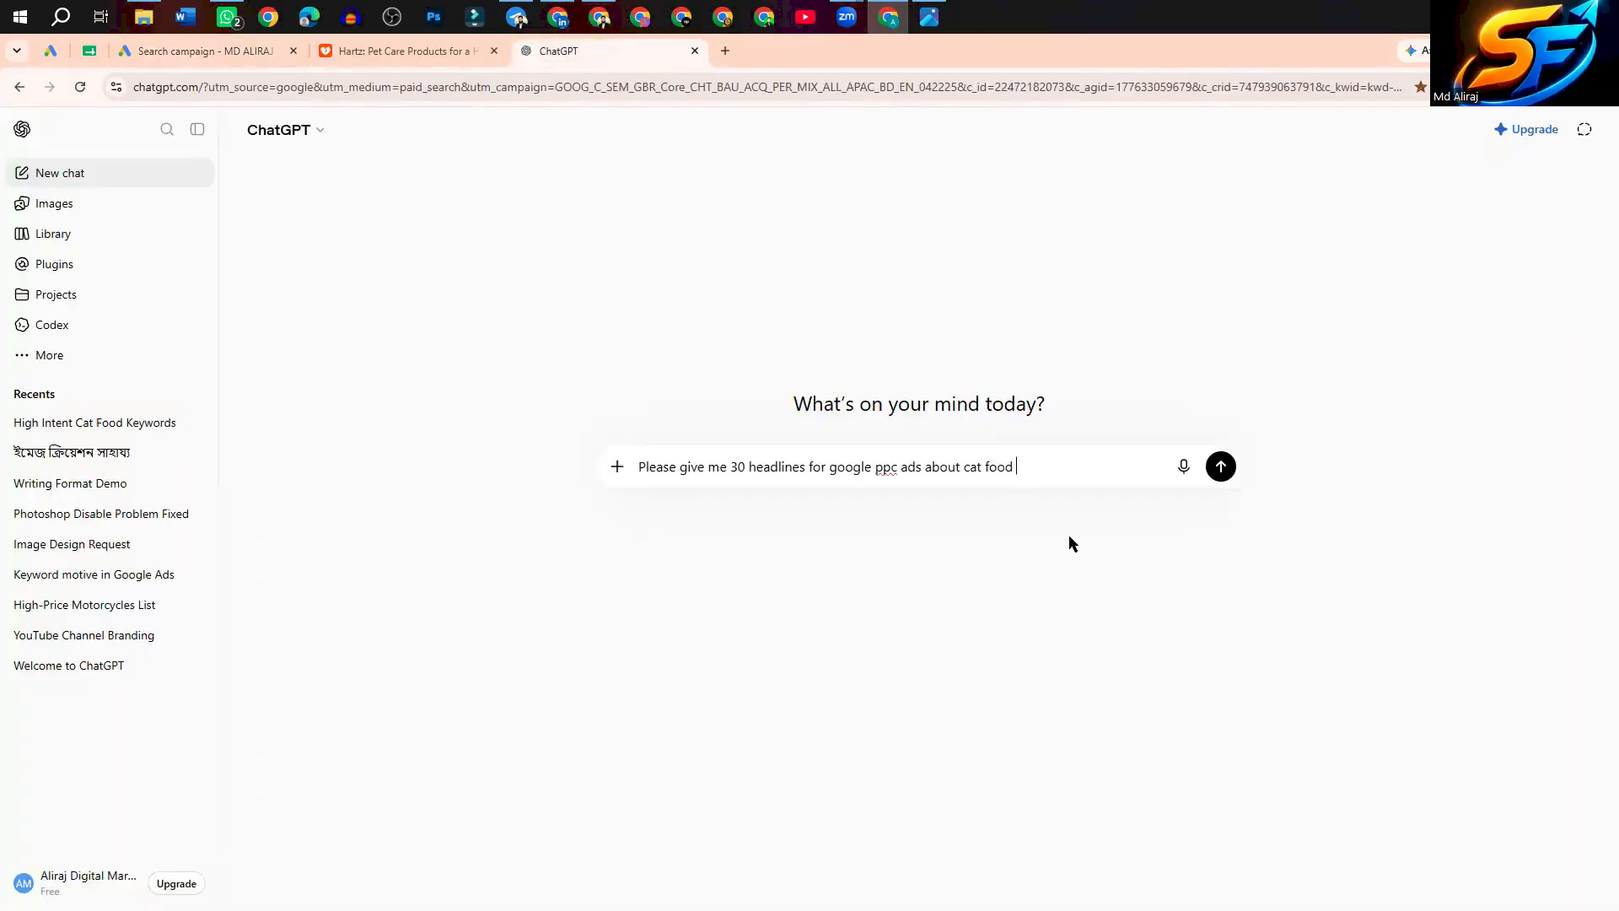
text(maximum )
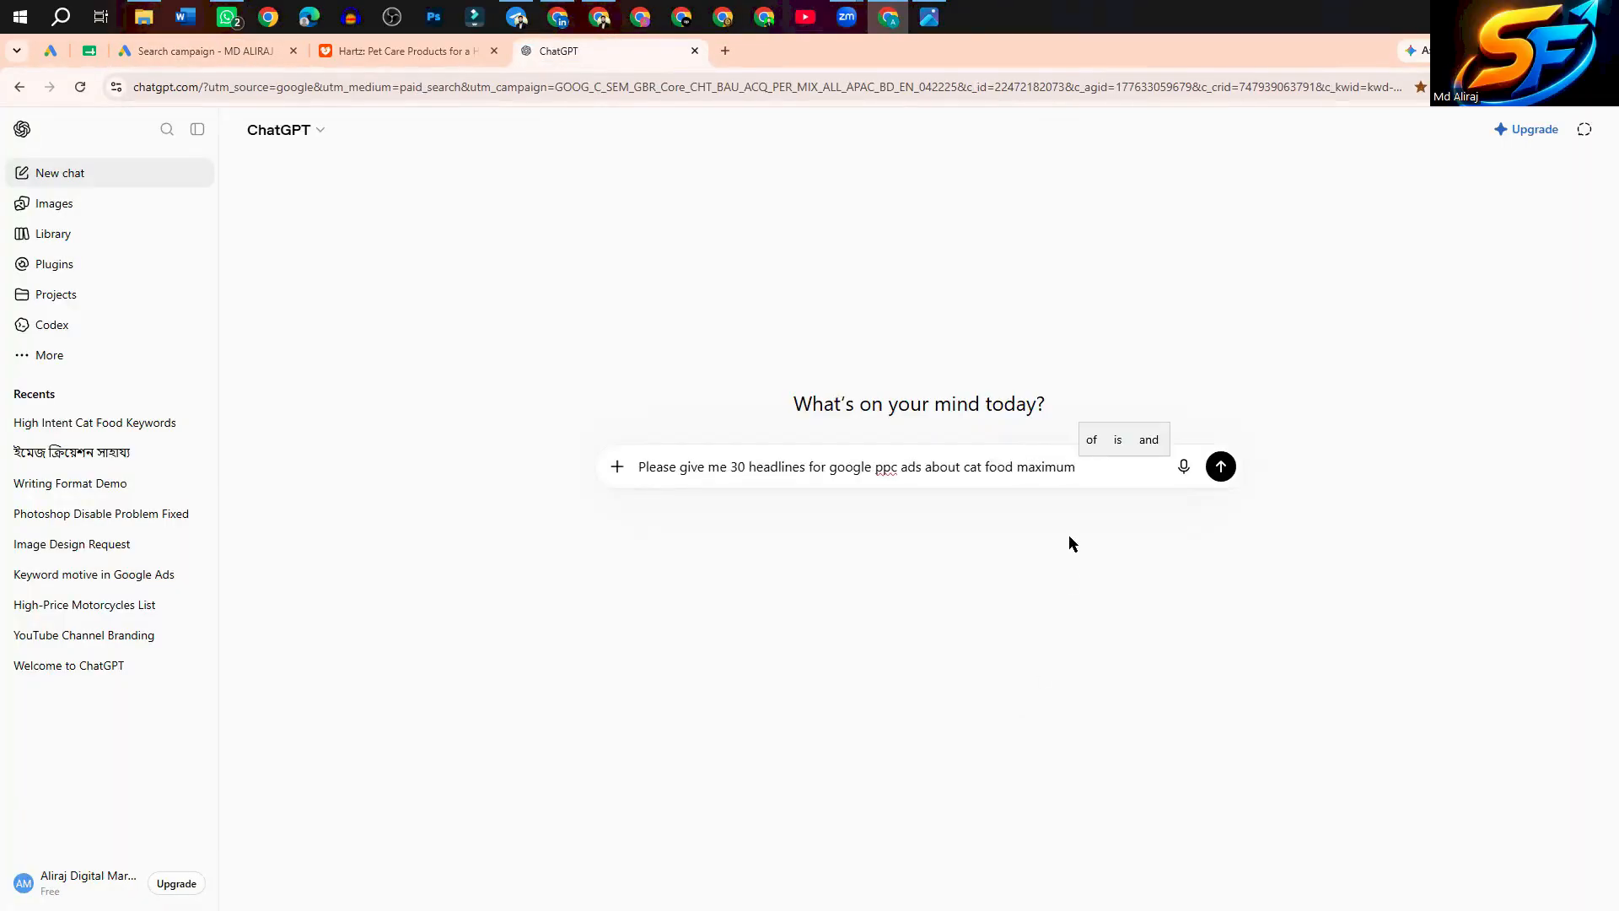
text(30 charactors)
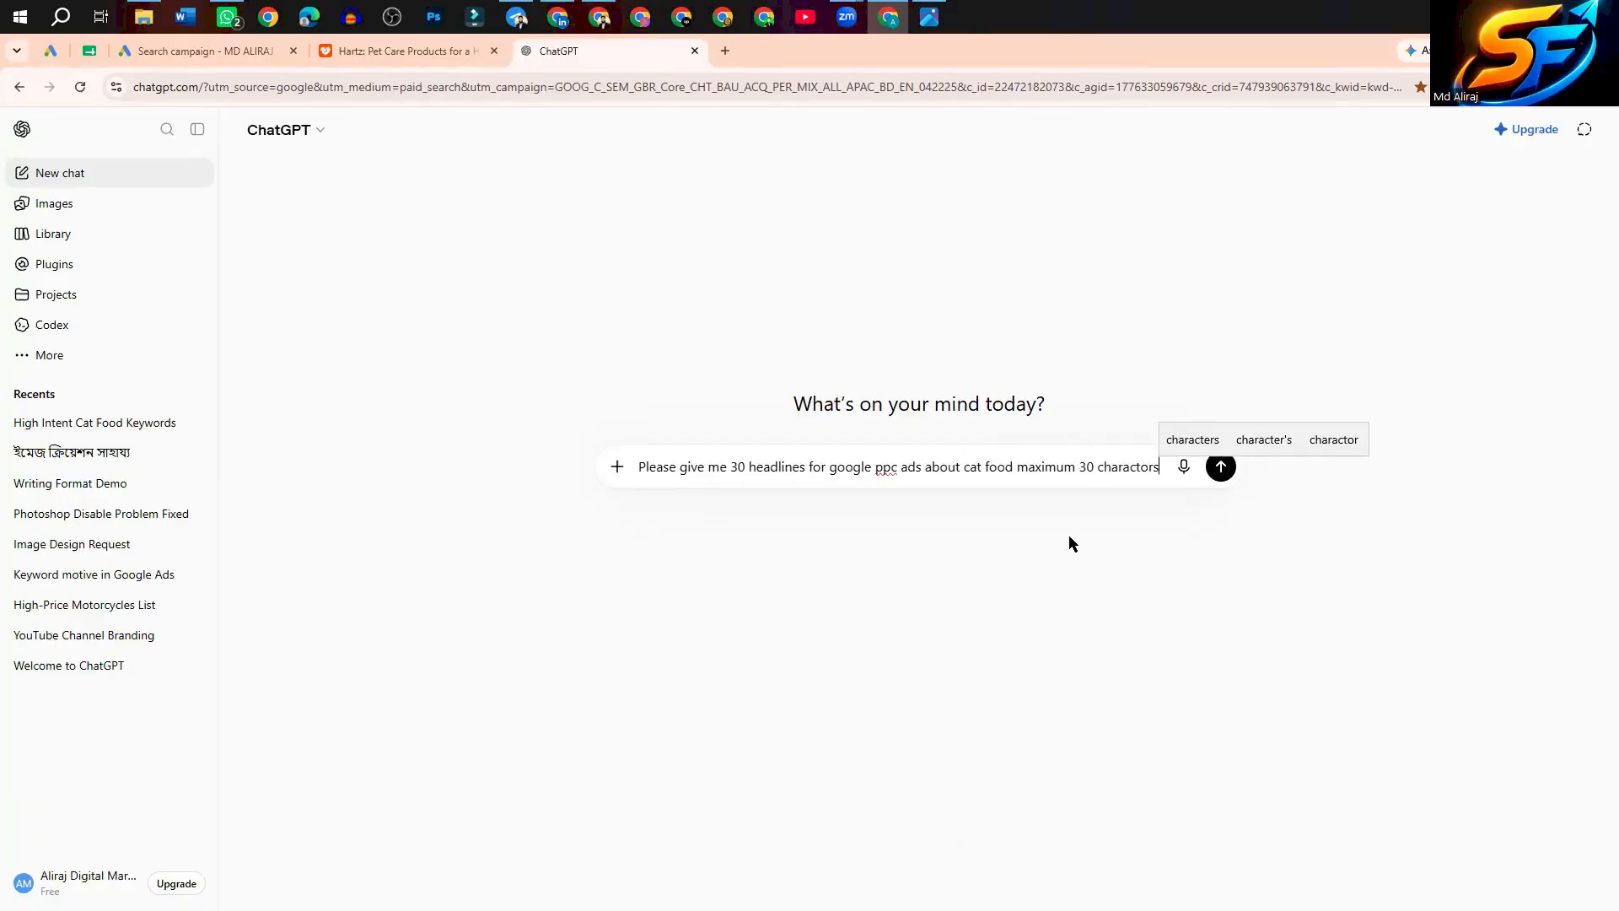
key(Return)
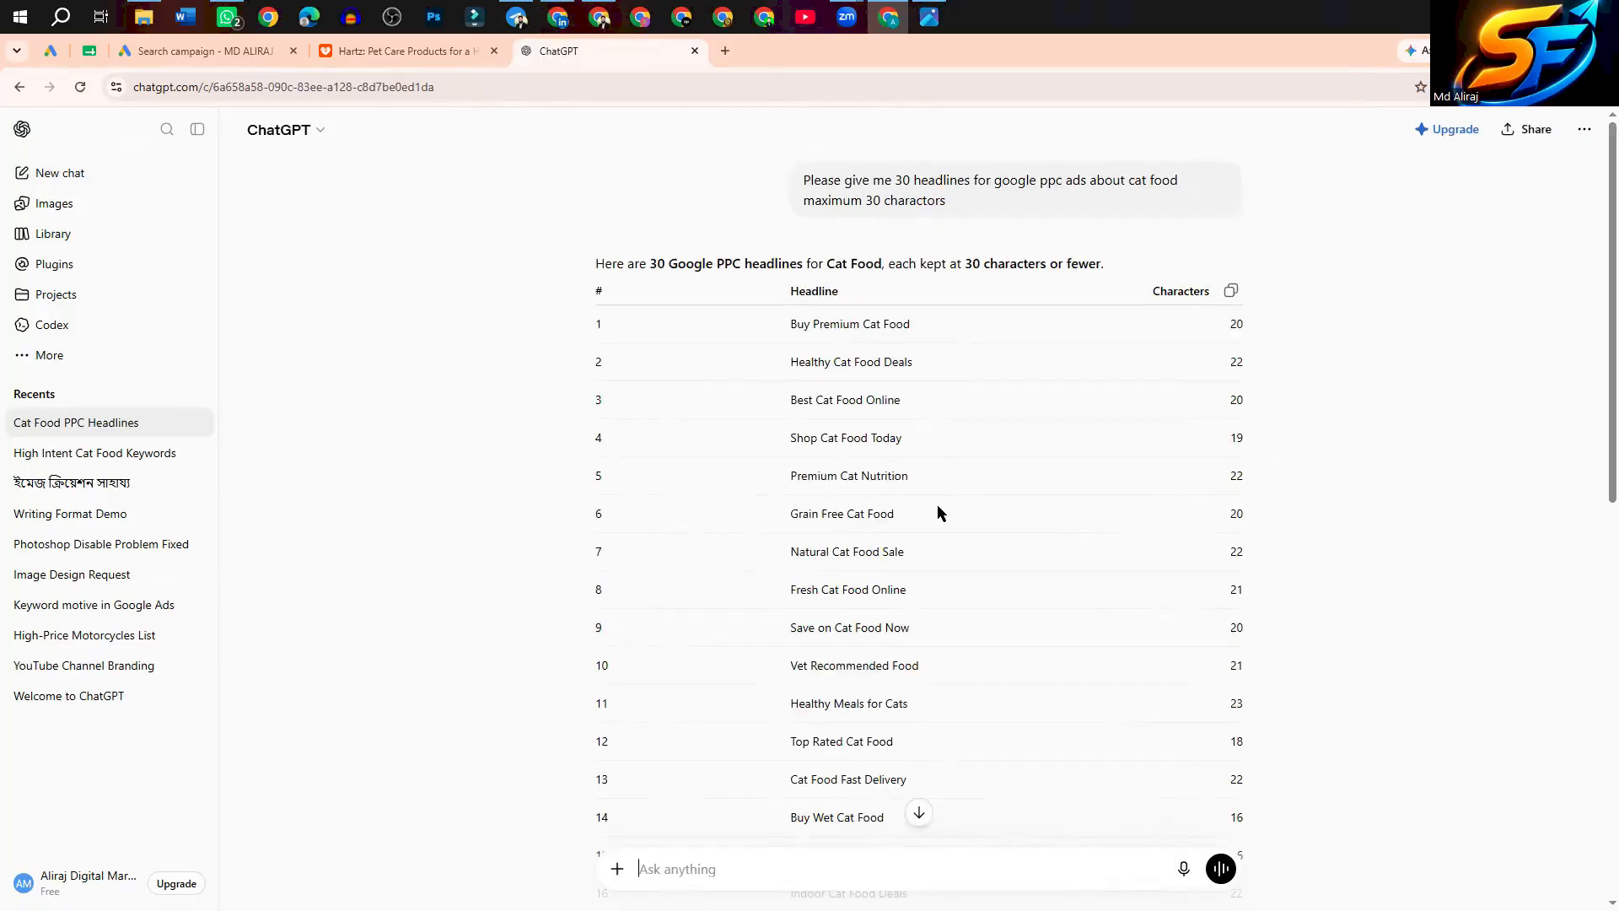
Copy the ChatGPT headlines "Buy Premium Cat Food", "Healthy Cat Food Deals", "Best Cat Food Online" and "Shop Cat Food Today" one by one
scroll(934, 508, down, 5)
scroll(934, 511, up, 4)
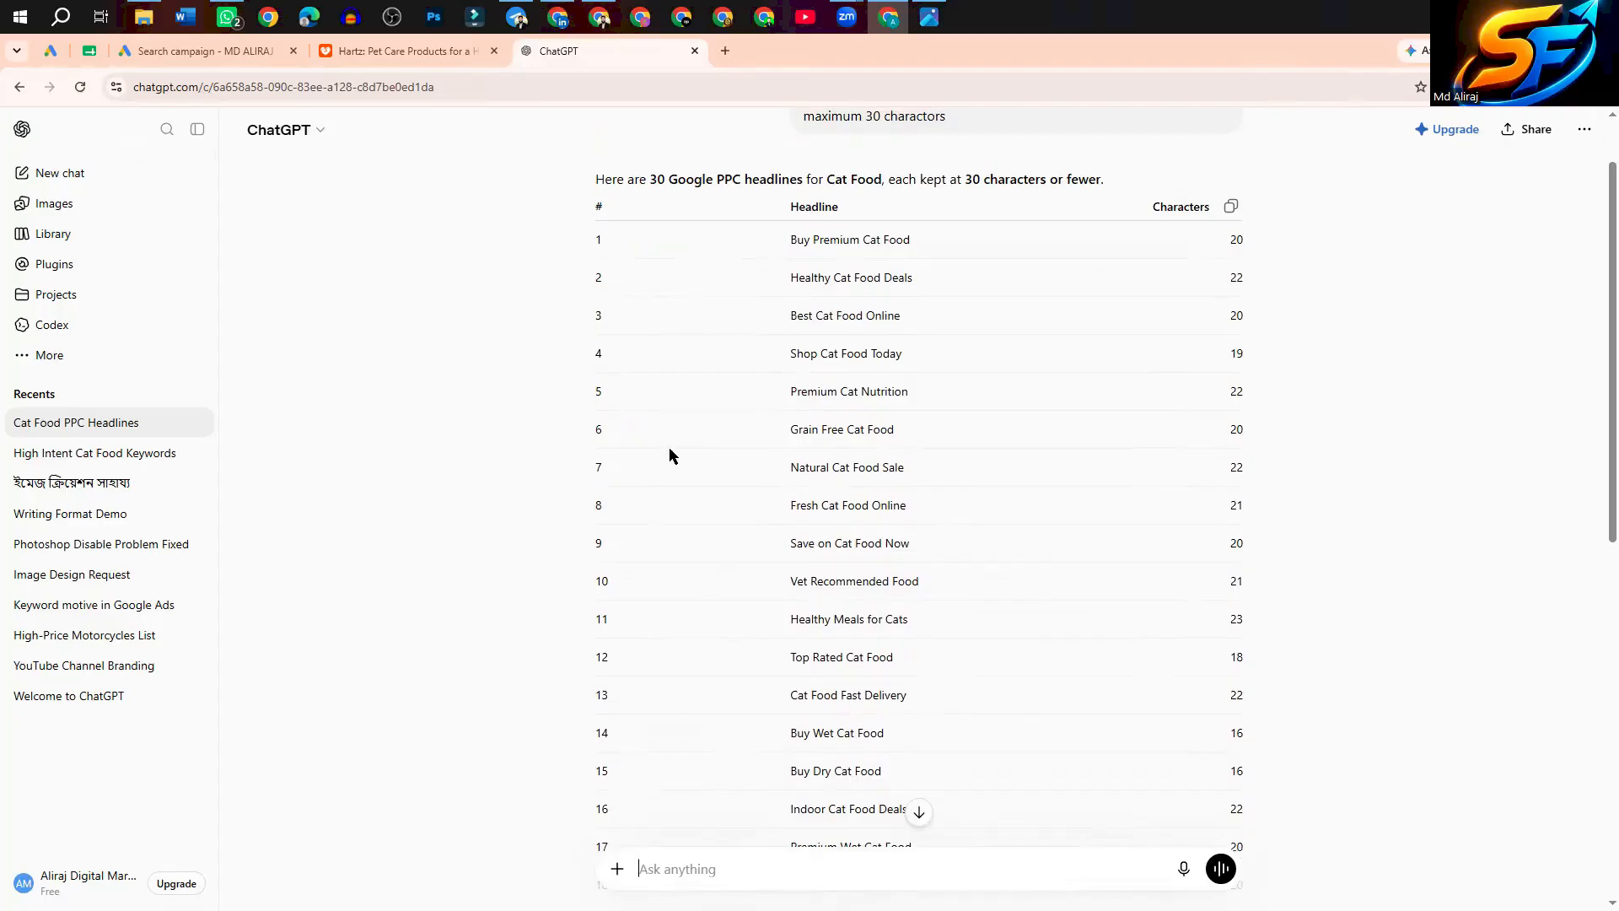
drag(913, 236, 790, 239)
right_click(827, 246)
click(873, 262)
drag(912, 278, 793, 278)
right_click(820, 276)
click(870, 295)
drag(919, 314, 796, 315)
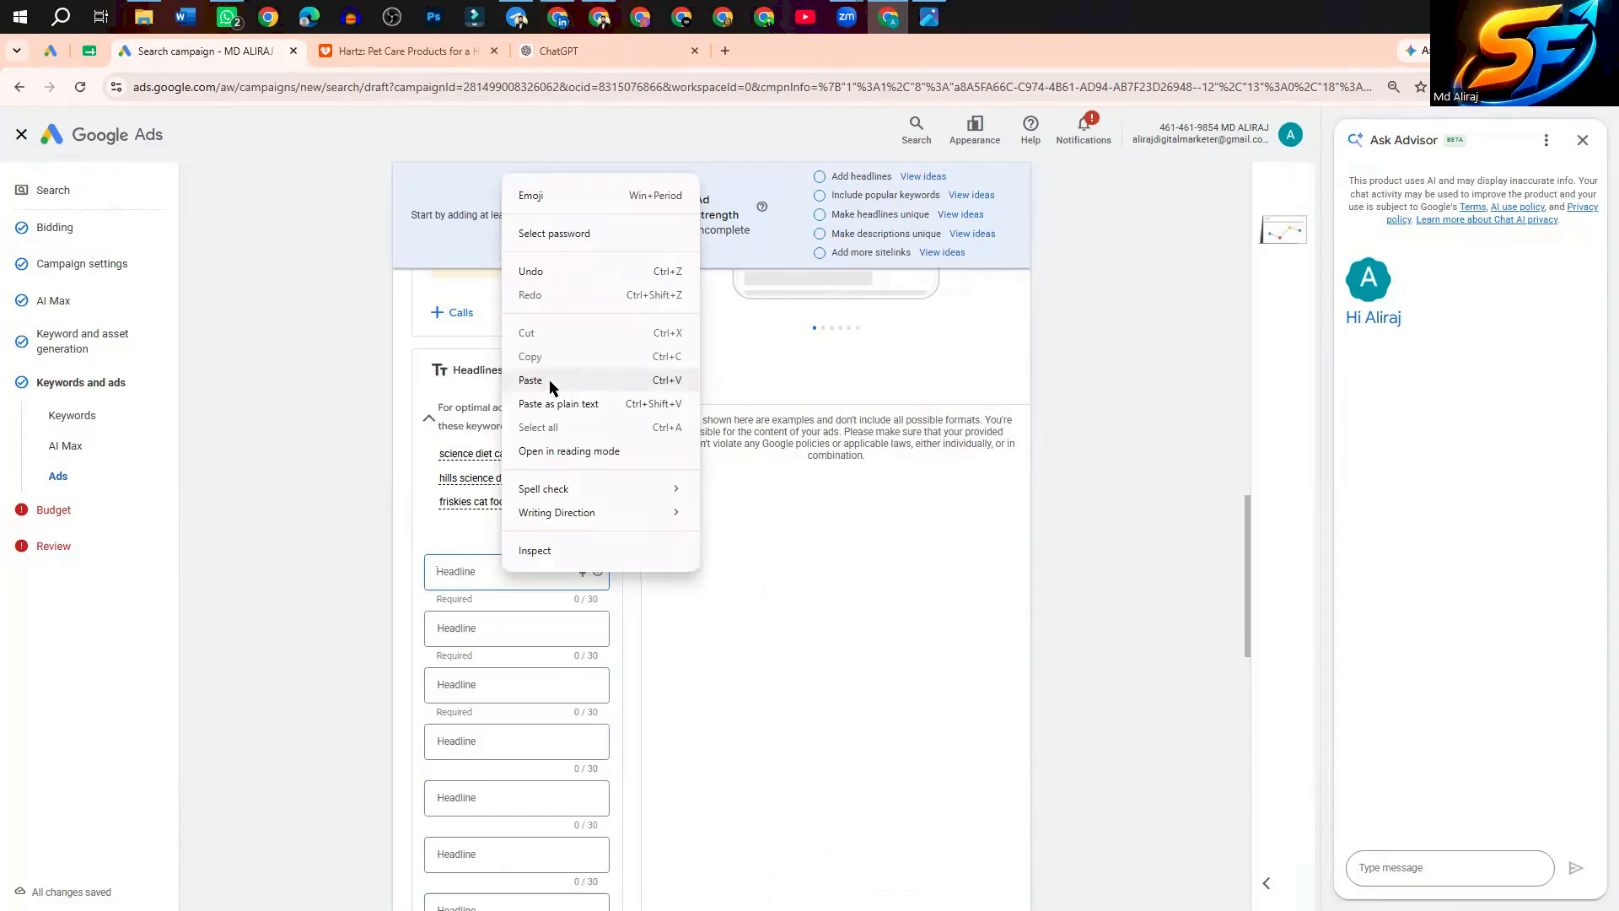
In the Google Ads campaign, fill the first headline with "Shop Cat Food Today" and the second with "Best Cat Food Online"
key(Escape)
key(ctrl+v)
click(492, 632)
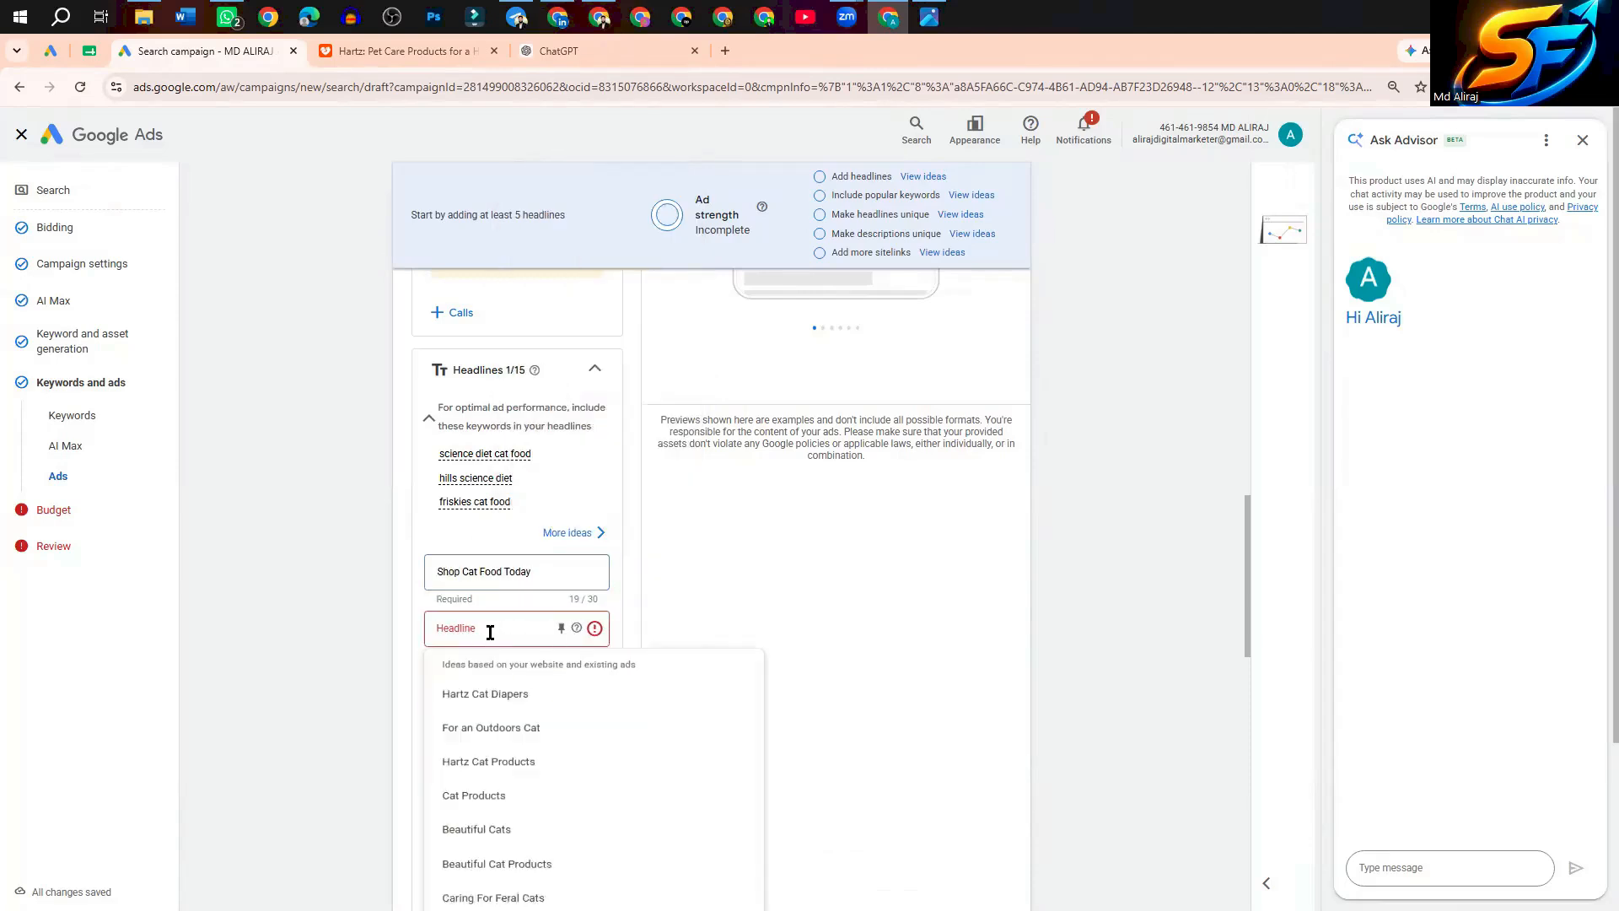
key(super+v)
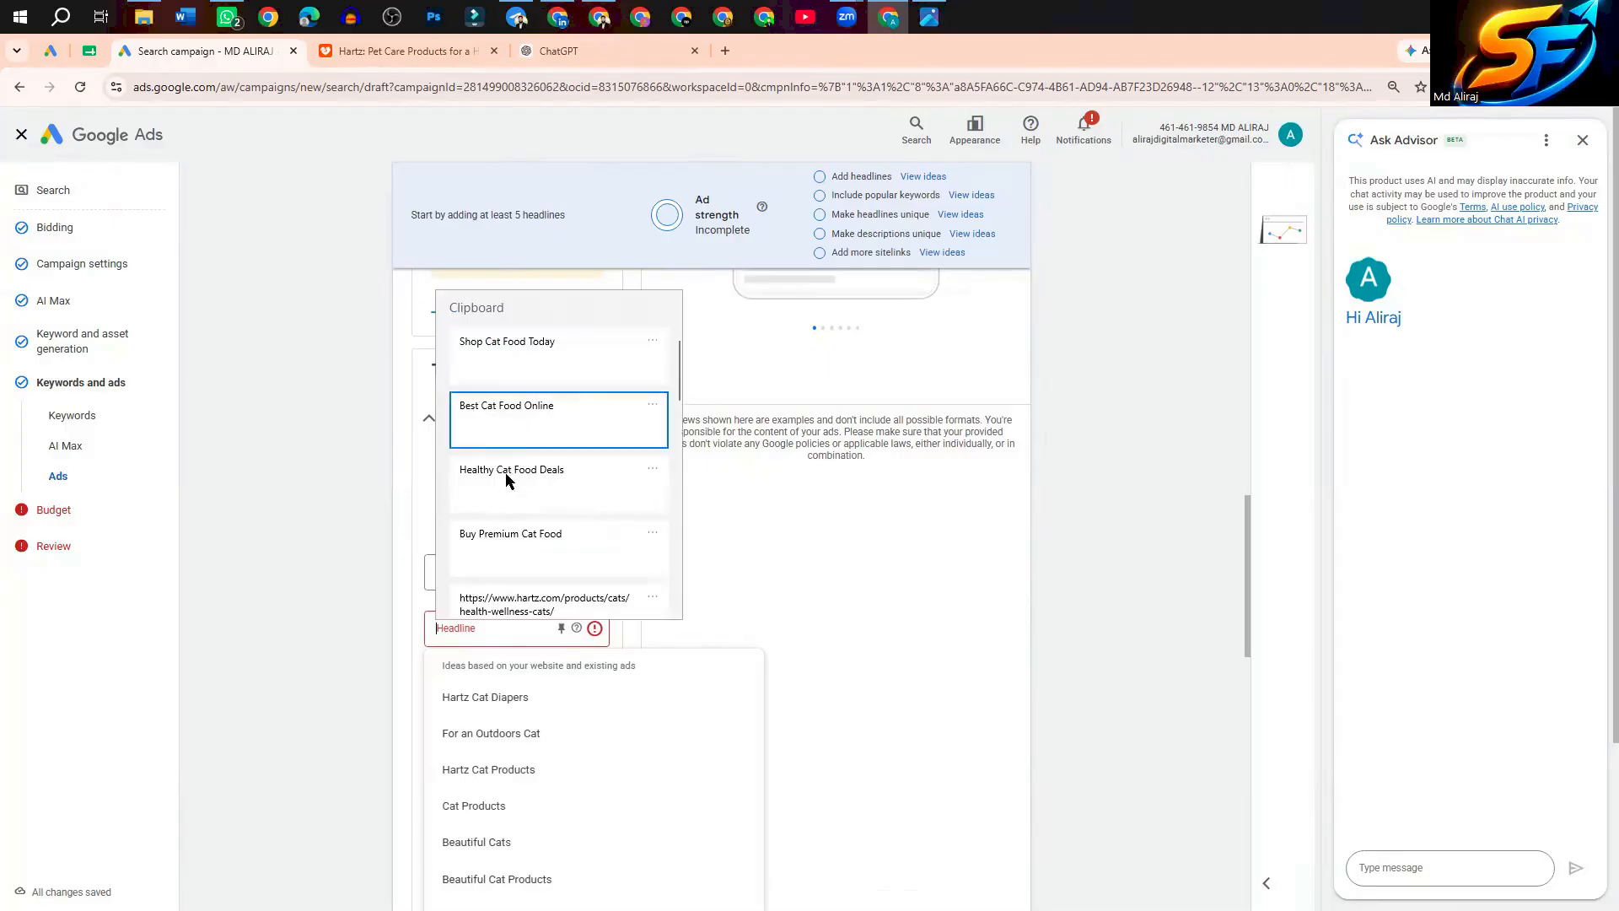
click(507, 434)
click(695, 610)
Fill the third headline with "Healthy Cat Food Deals" and the fourth with "Buy Premium Cat Food" from the copied texts
click(539, 685)
key(super+v)
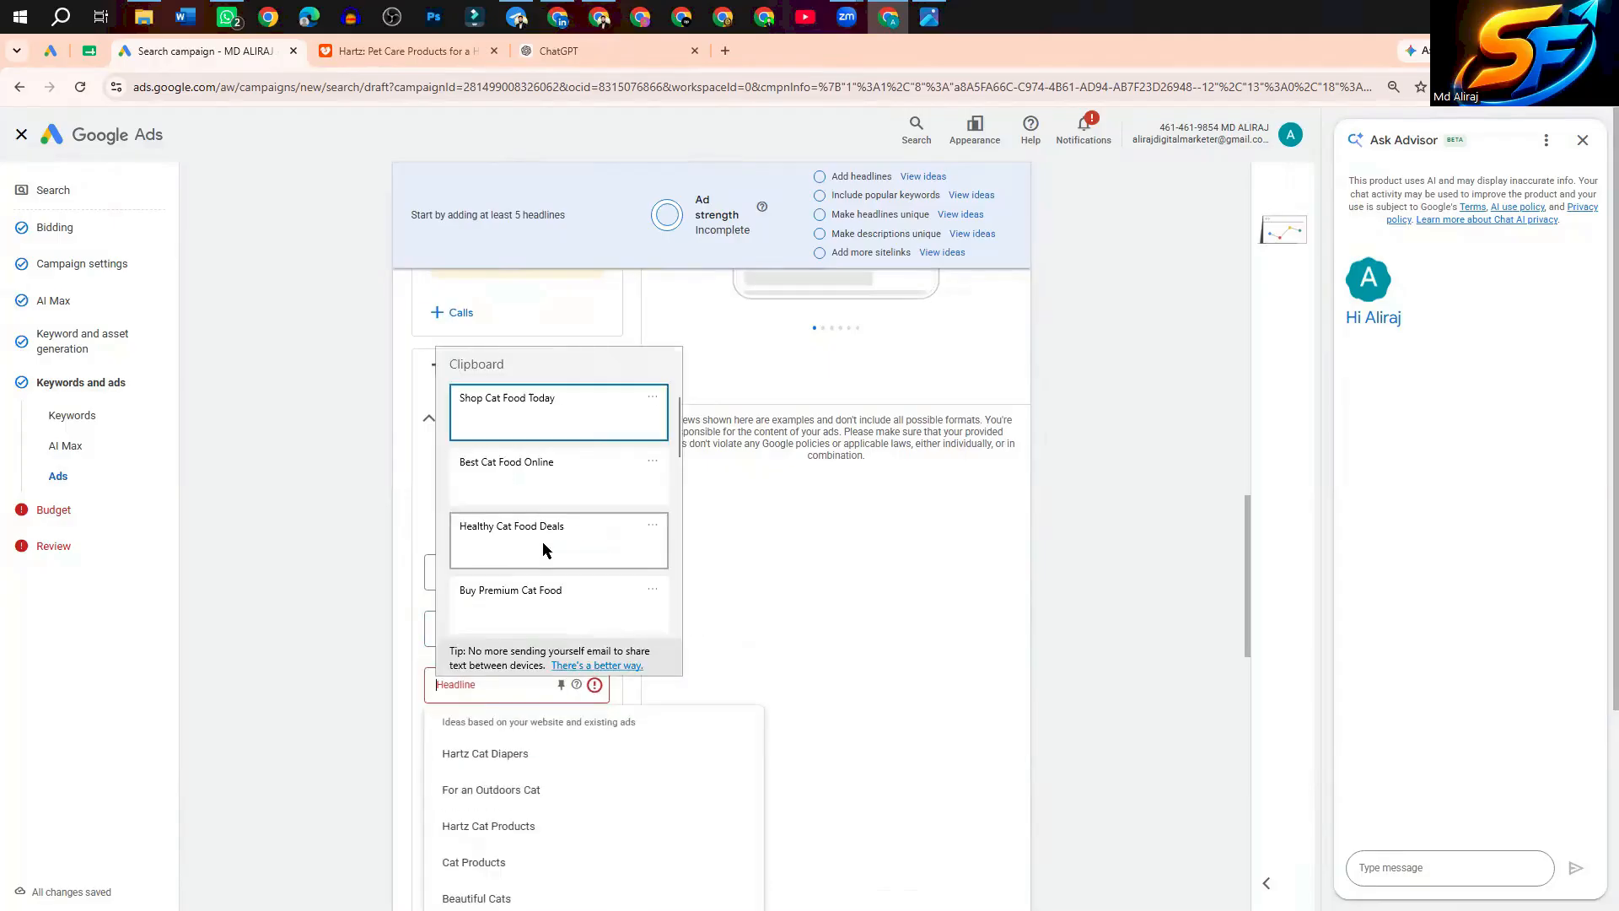
click(543, 548)
scroll(509, 604, down, 1)
click(495, 658)
key(ctrl+v)
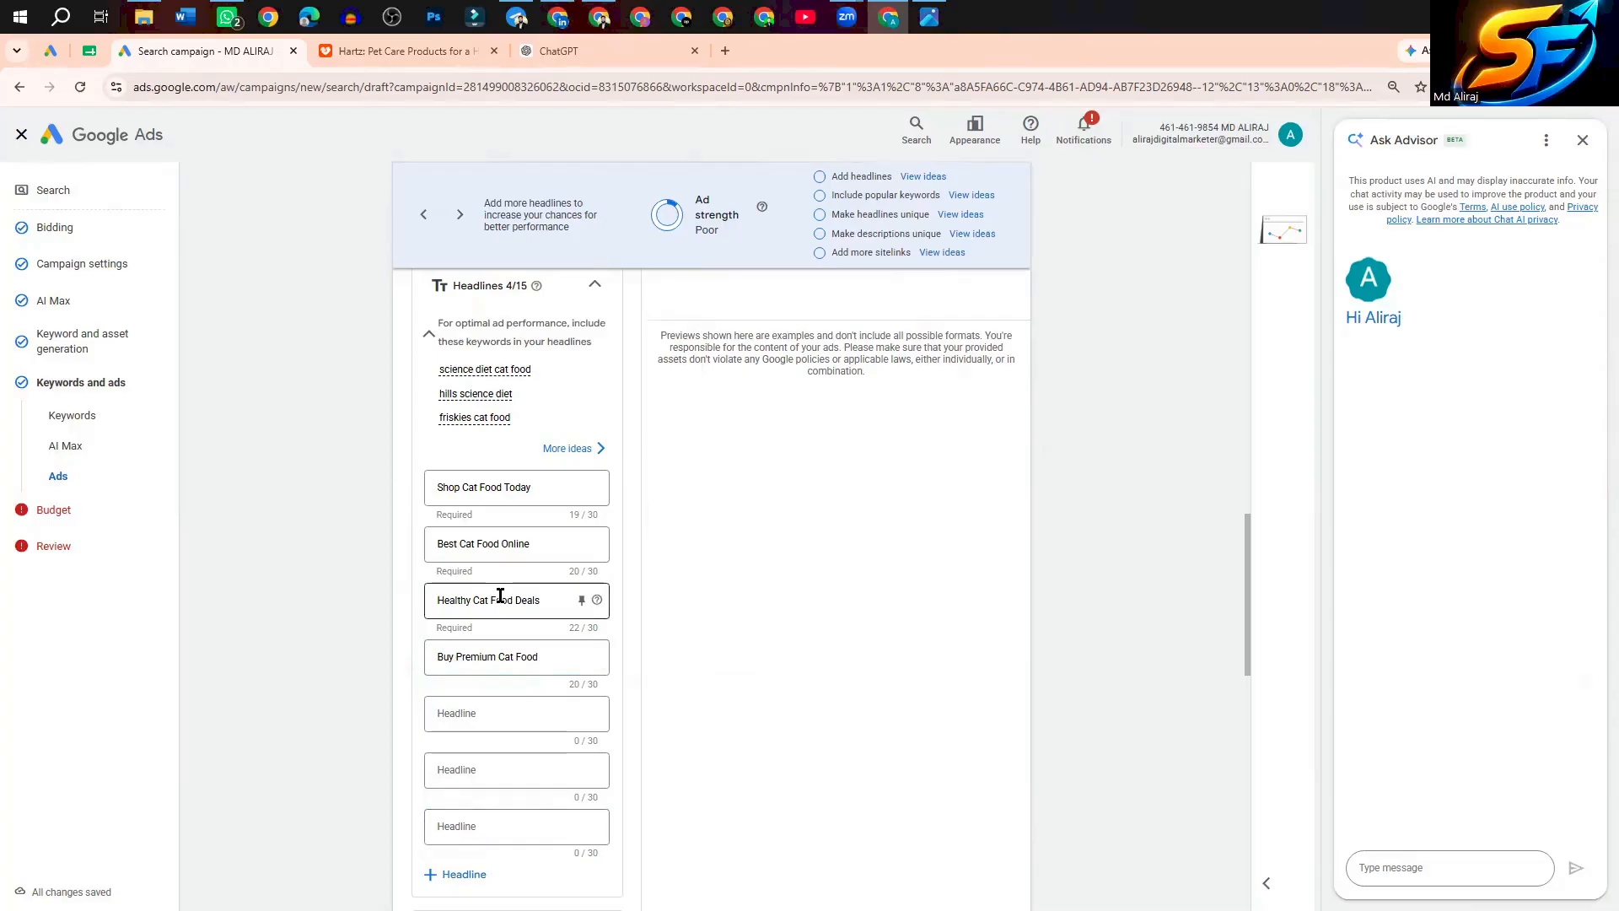
Copy the words "Cat Food" from the fourth headline and paste them into the fifth headline field
scroll(500, 596, down, 2)
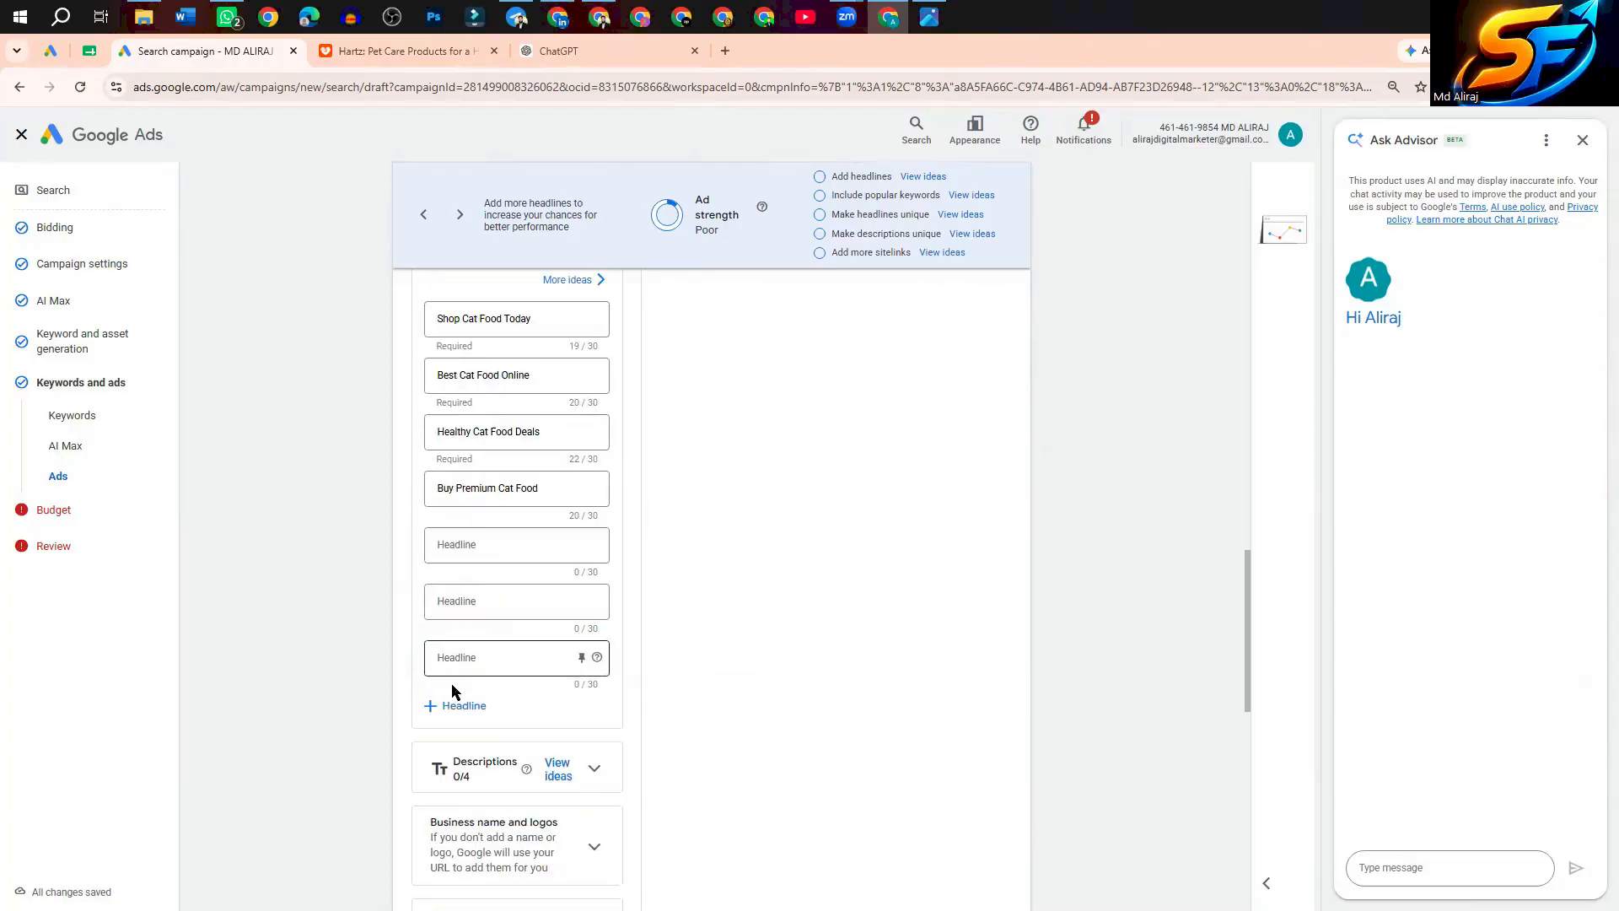
scroll(492, 658, up, 3)
scroll(489, 656, down, 6)
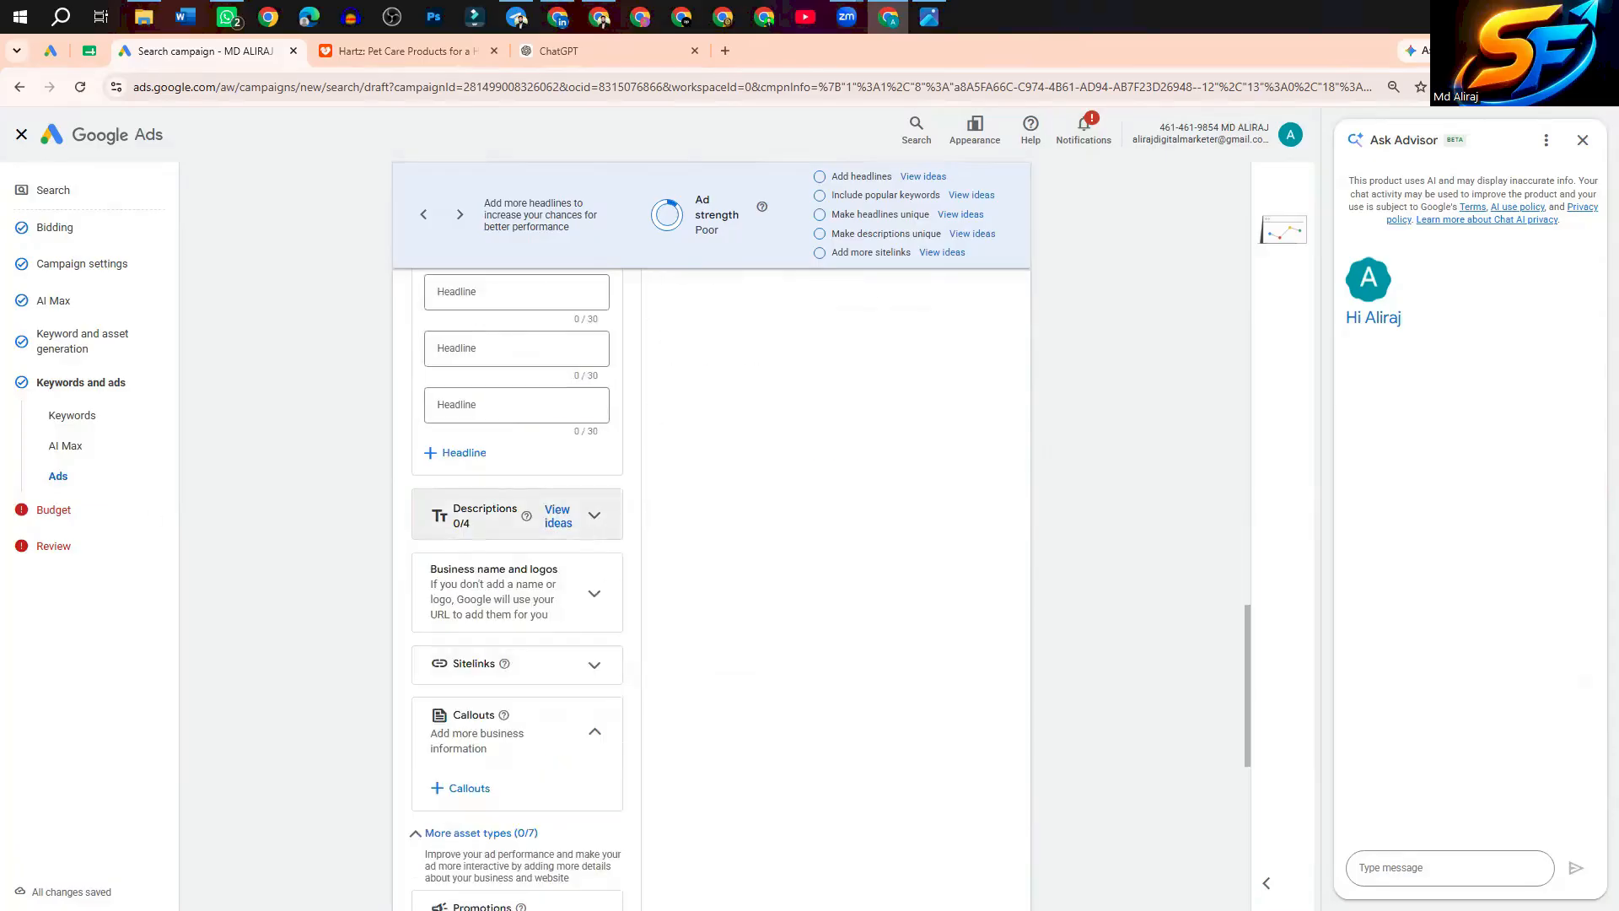
scroll(541, 651, up, 3)
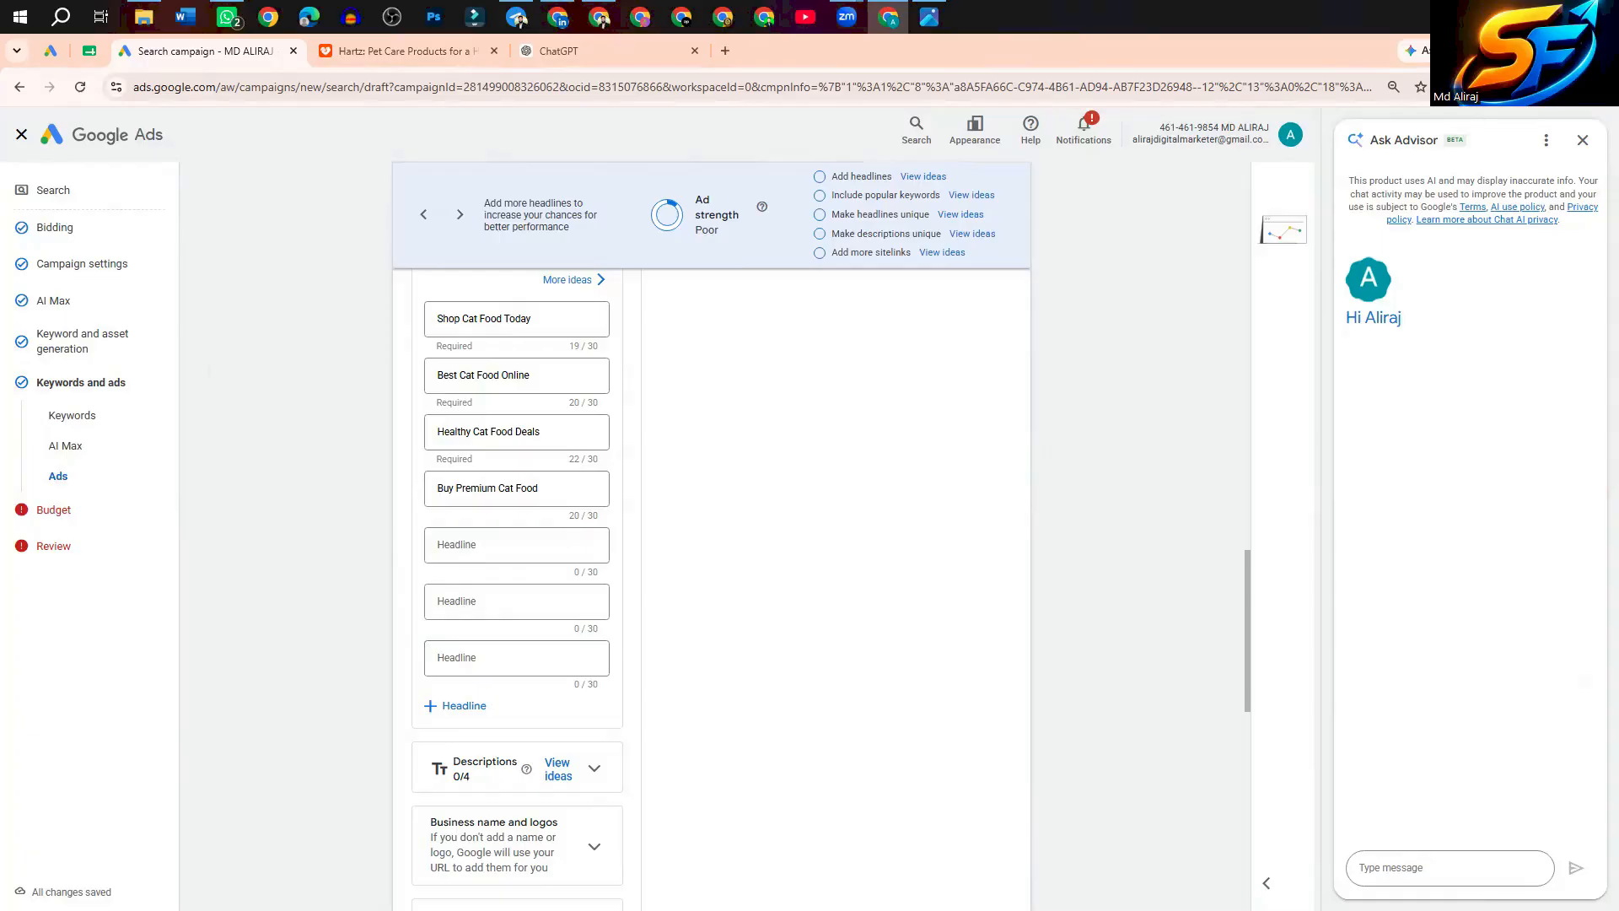
drag(498, 487, 540, 489)
right_click(523, 489)
click(574, 519)
click(458, 543)
key(ctrl+v)
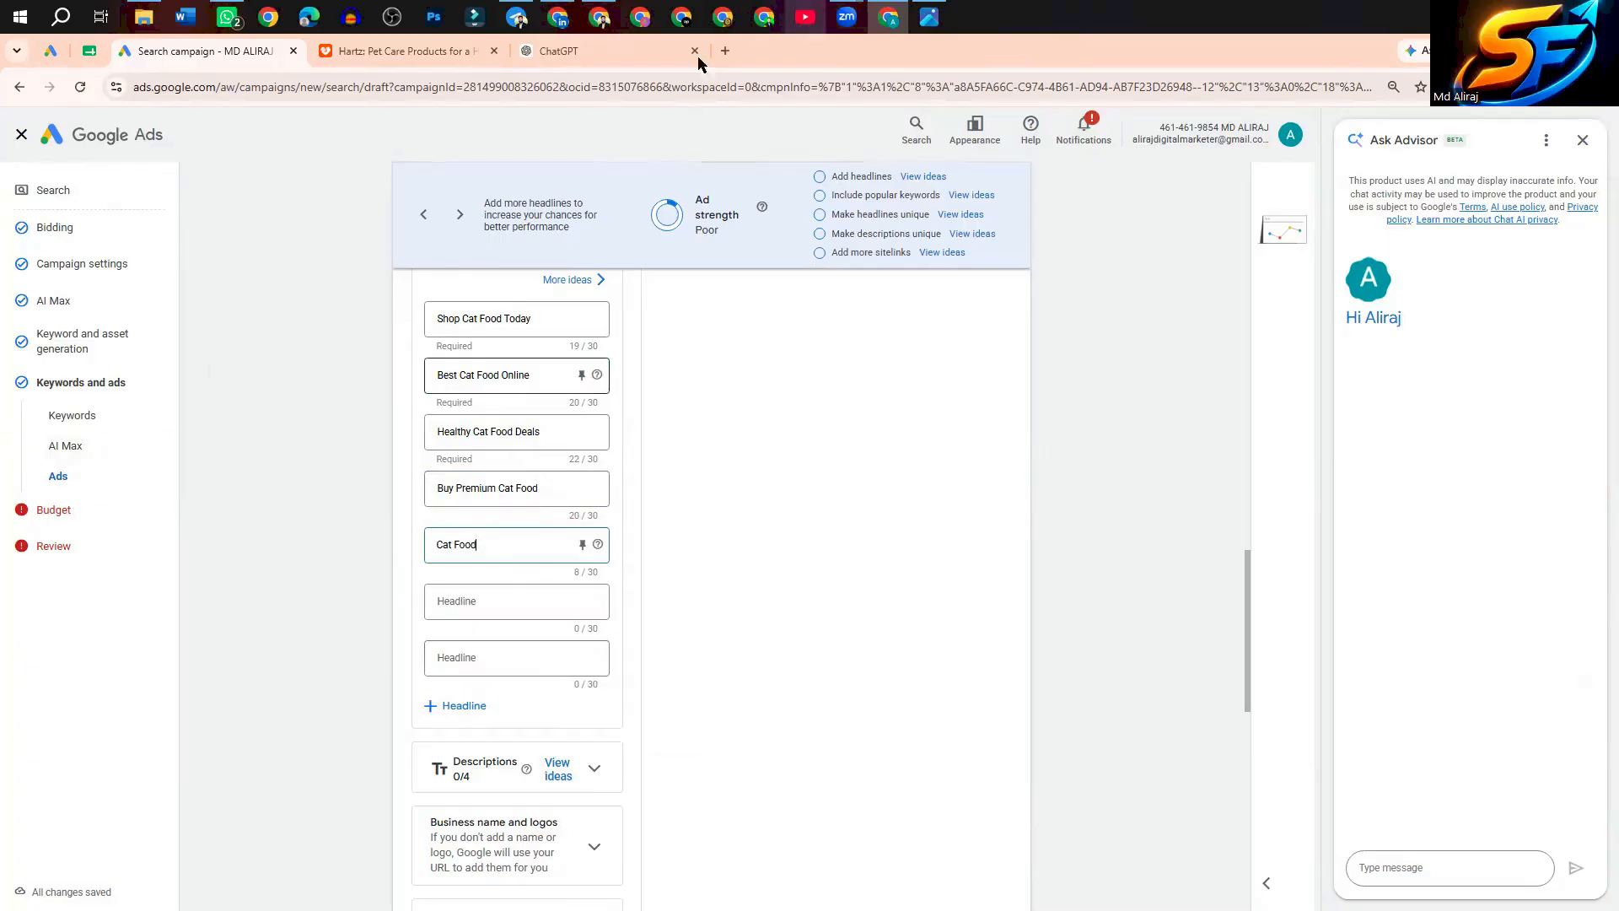
Return to ChatGPT and review the prompt and its list of cat food headlines
click(585, 51)
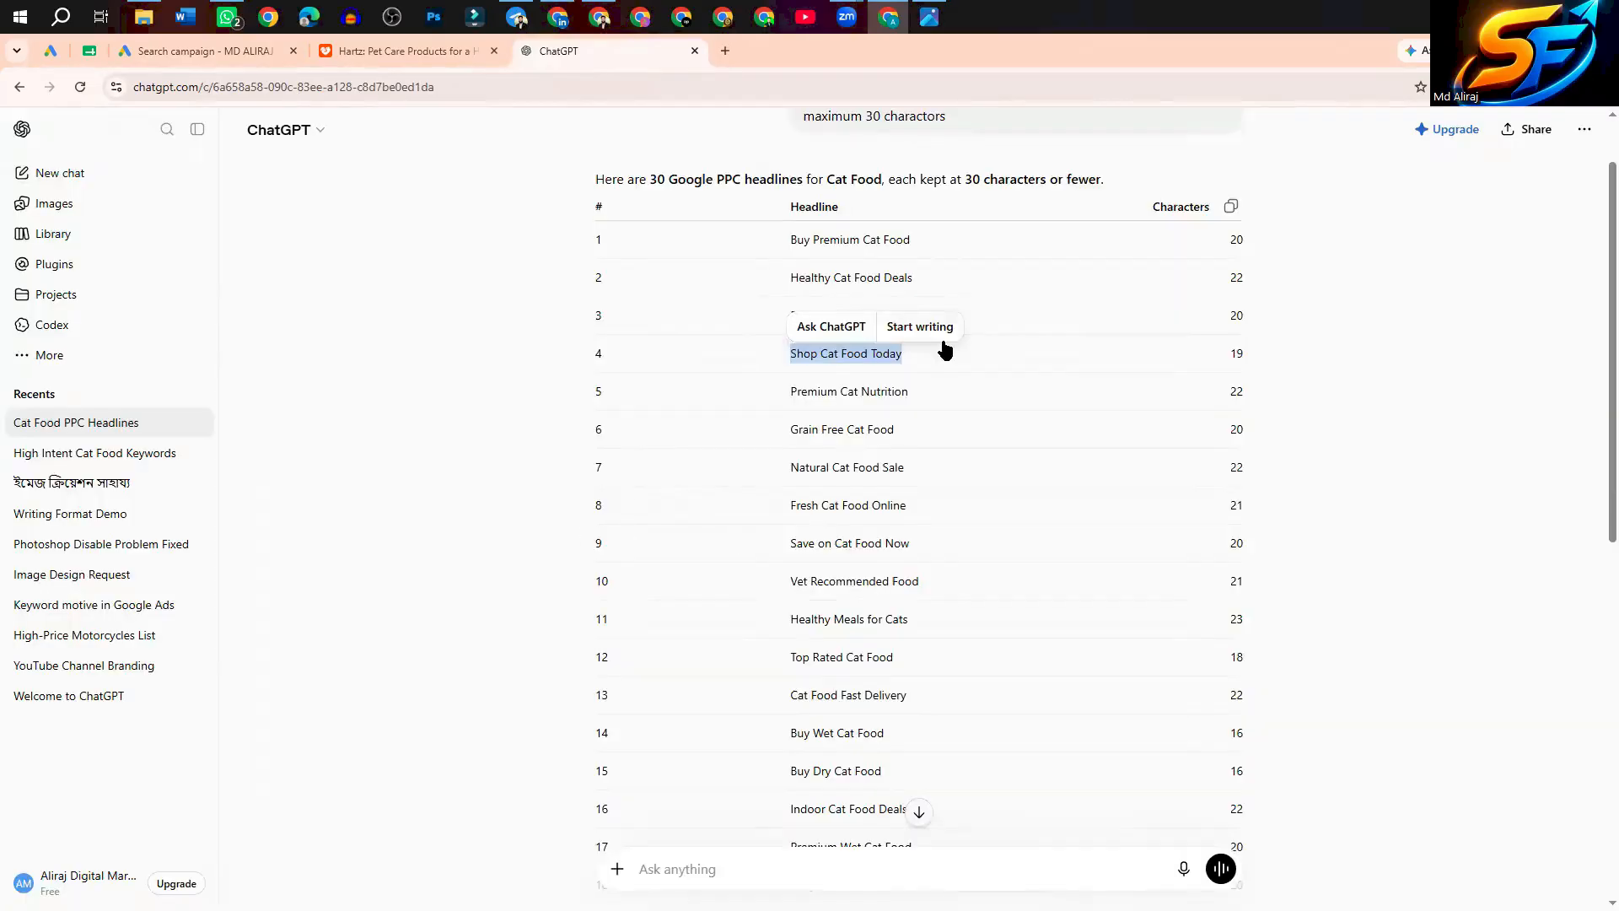
scroll(944, 350, up, 1)
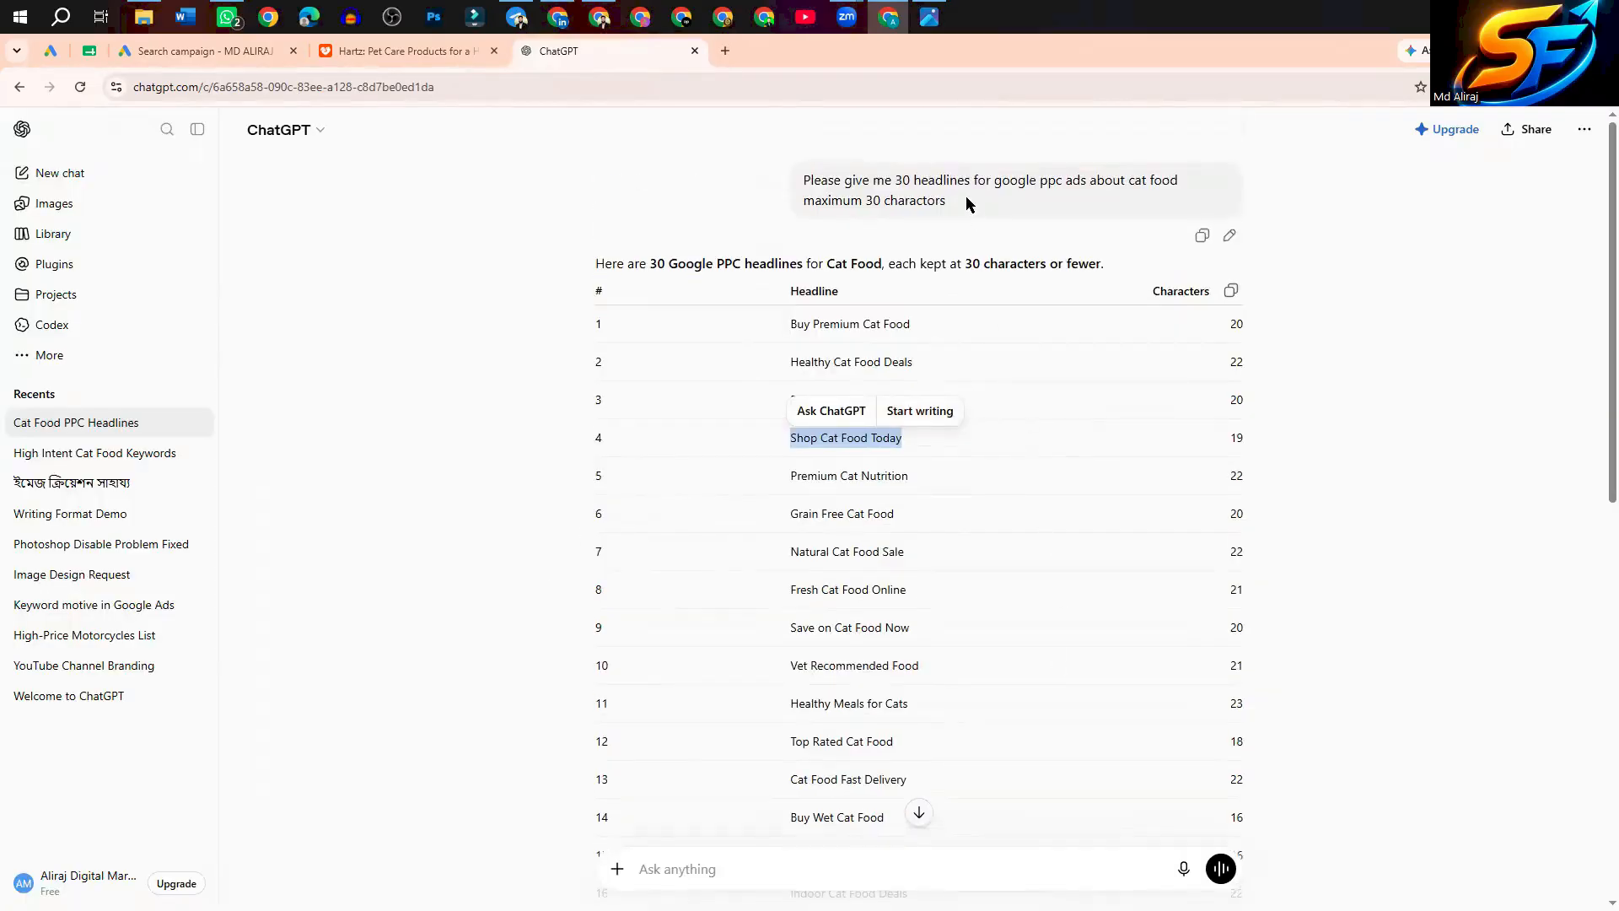